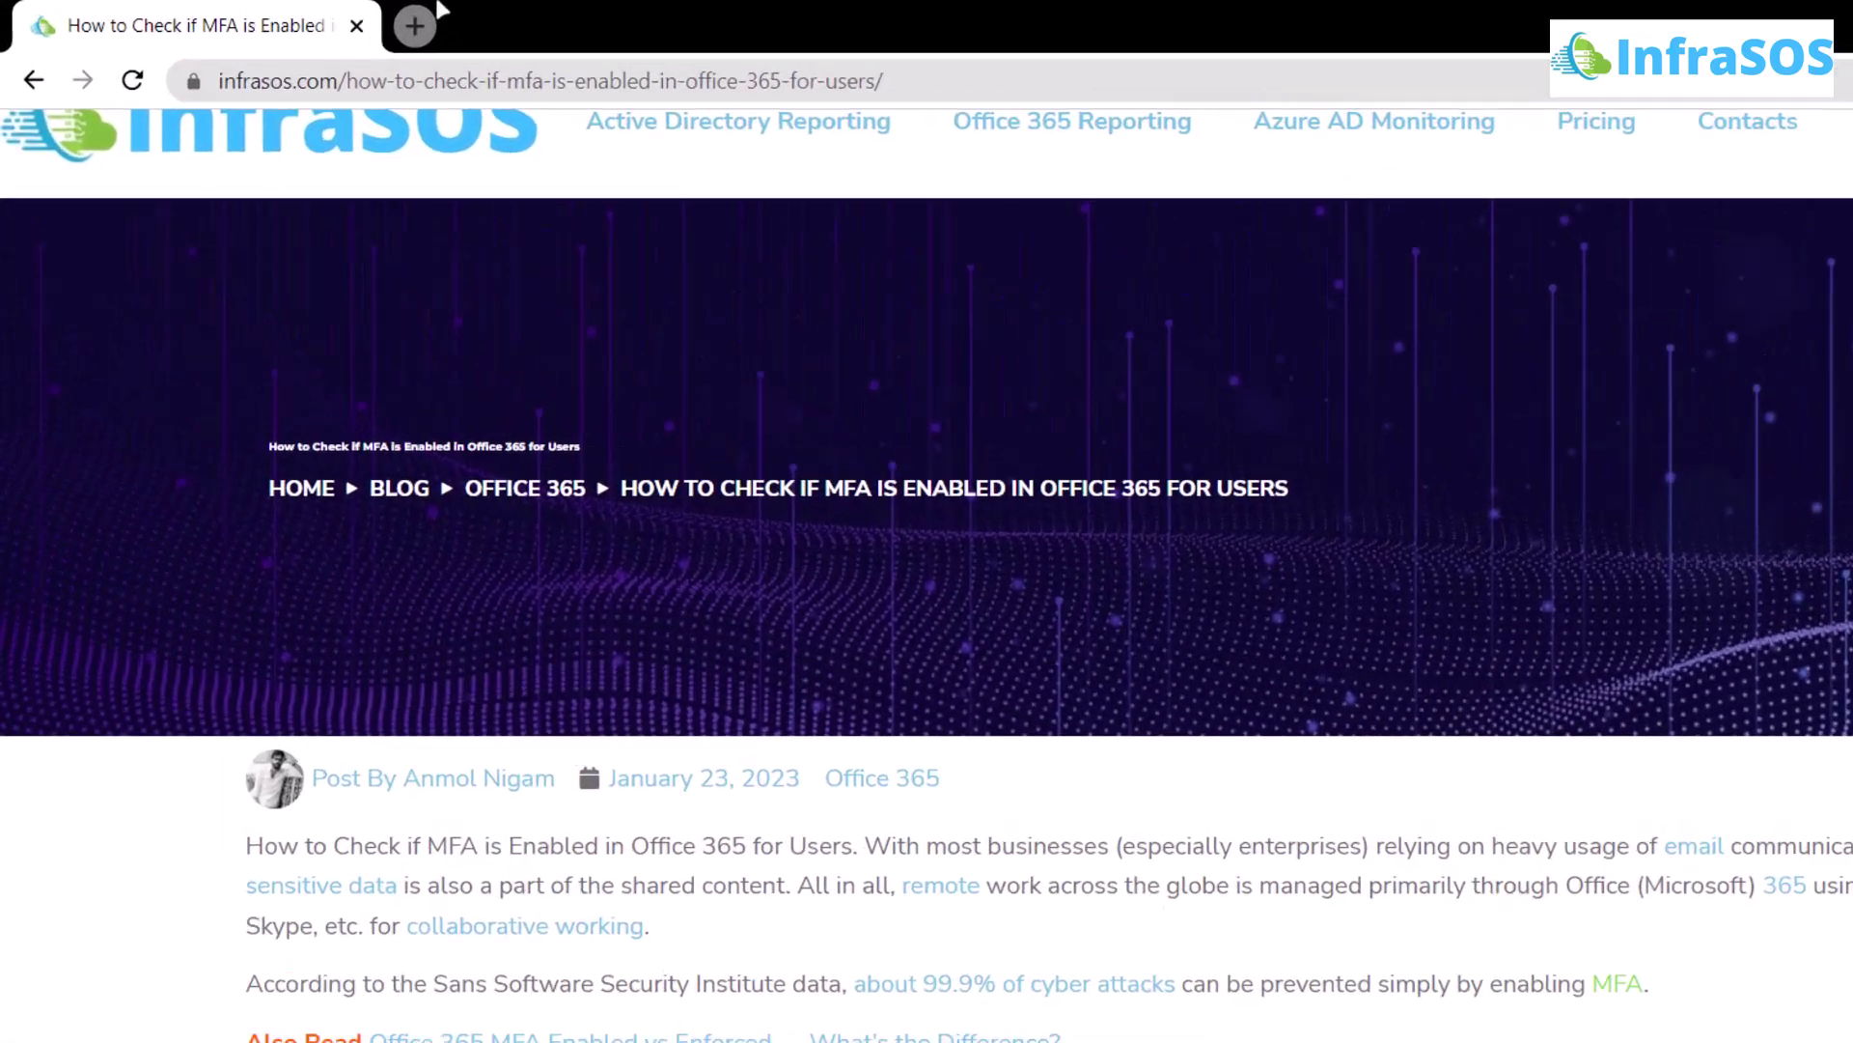
- Sign in to office.com with the existing admin account and show the app launcher
{"action": "left_click", "coordinate": [569, 32]}
{"action": "type", "text": "off"}
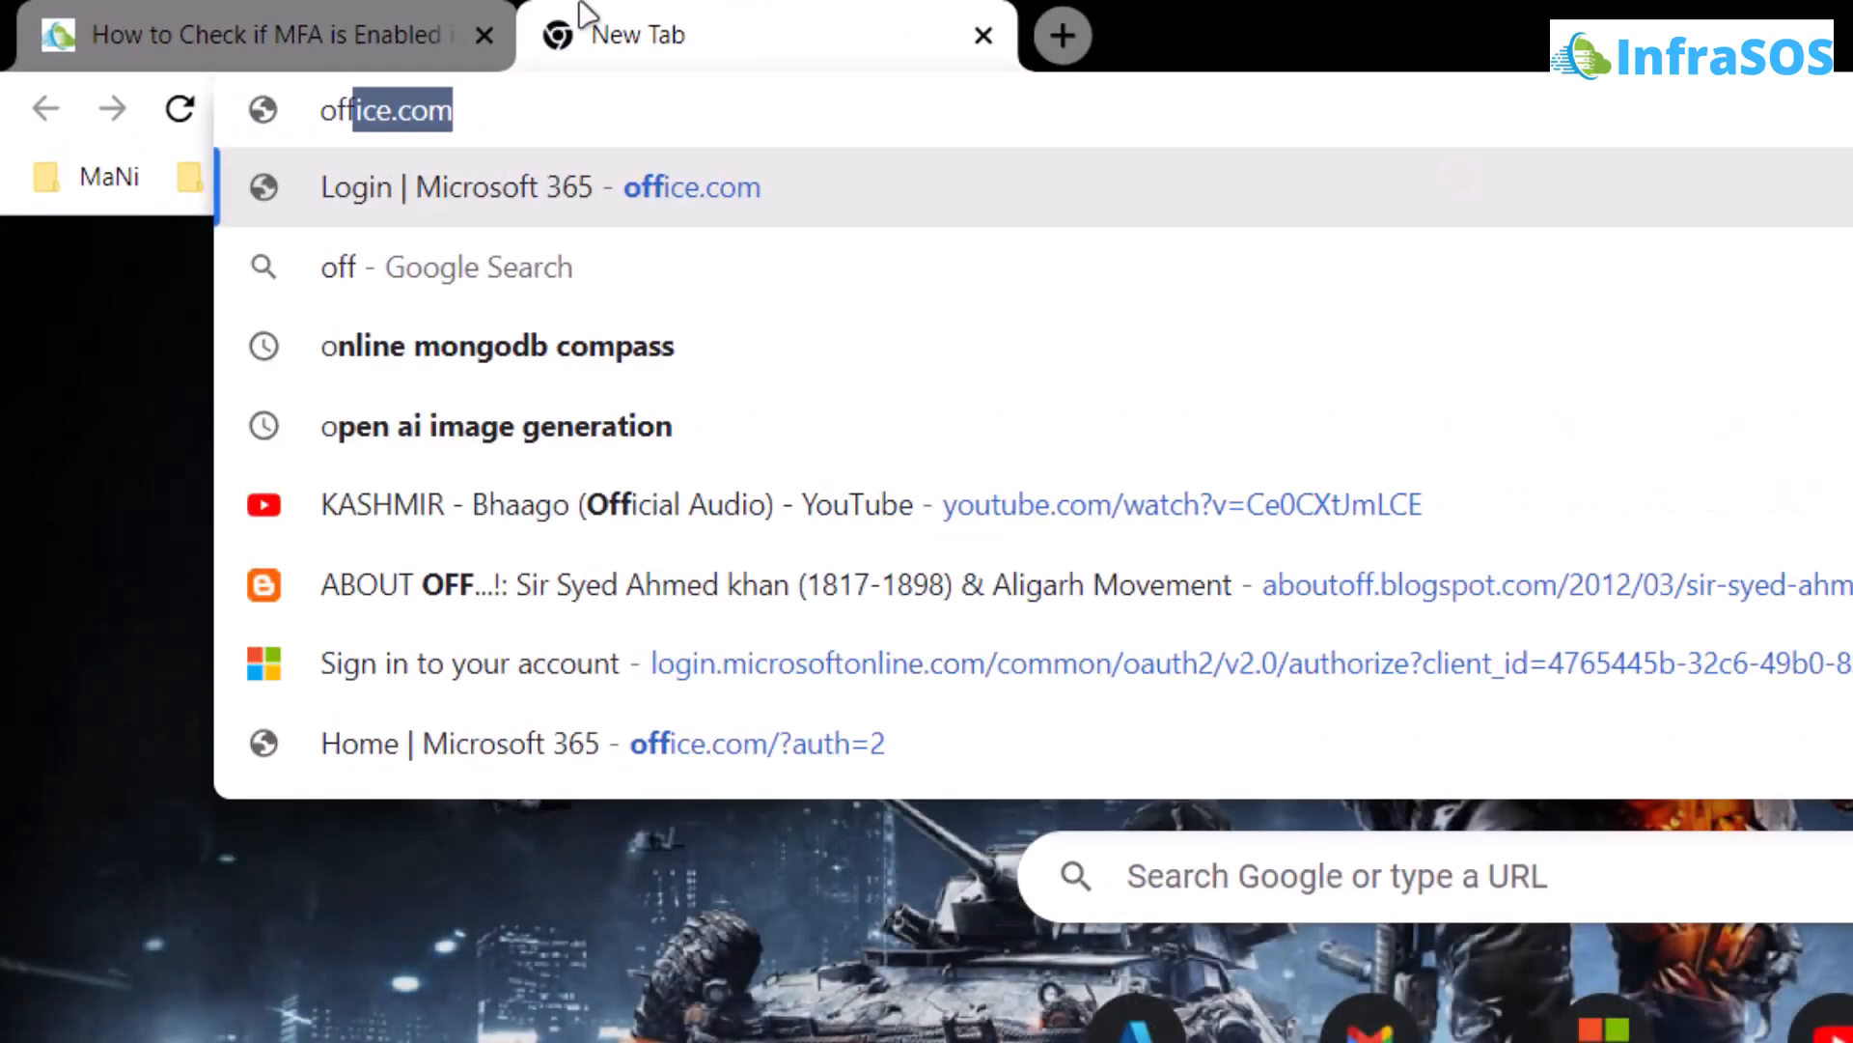
{"action": "type", "text": "ice.com"}
{"action": "key", "text": "Return"}
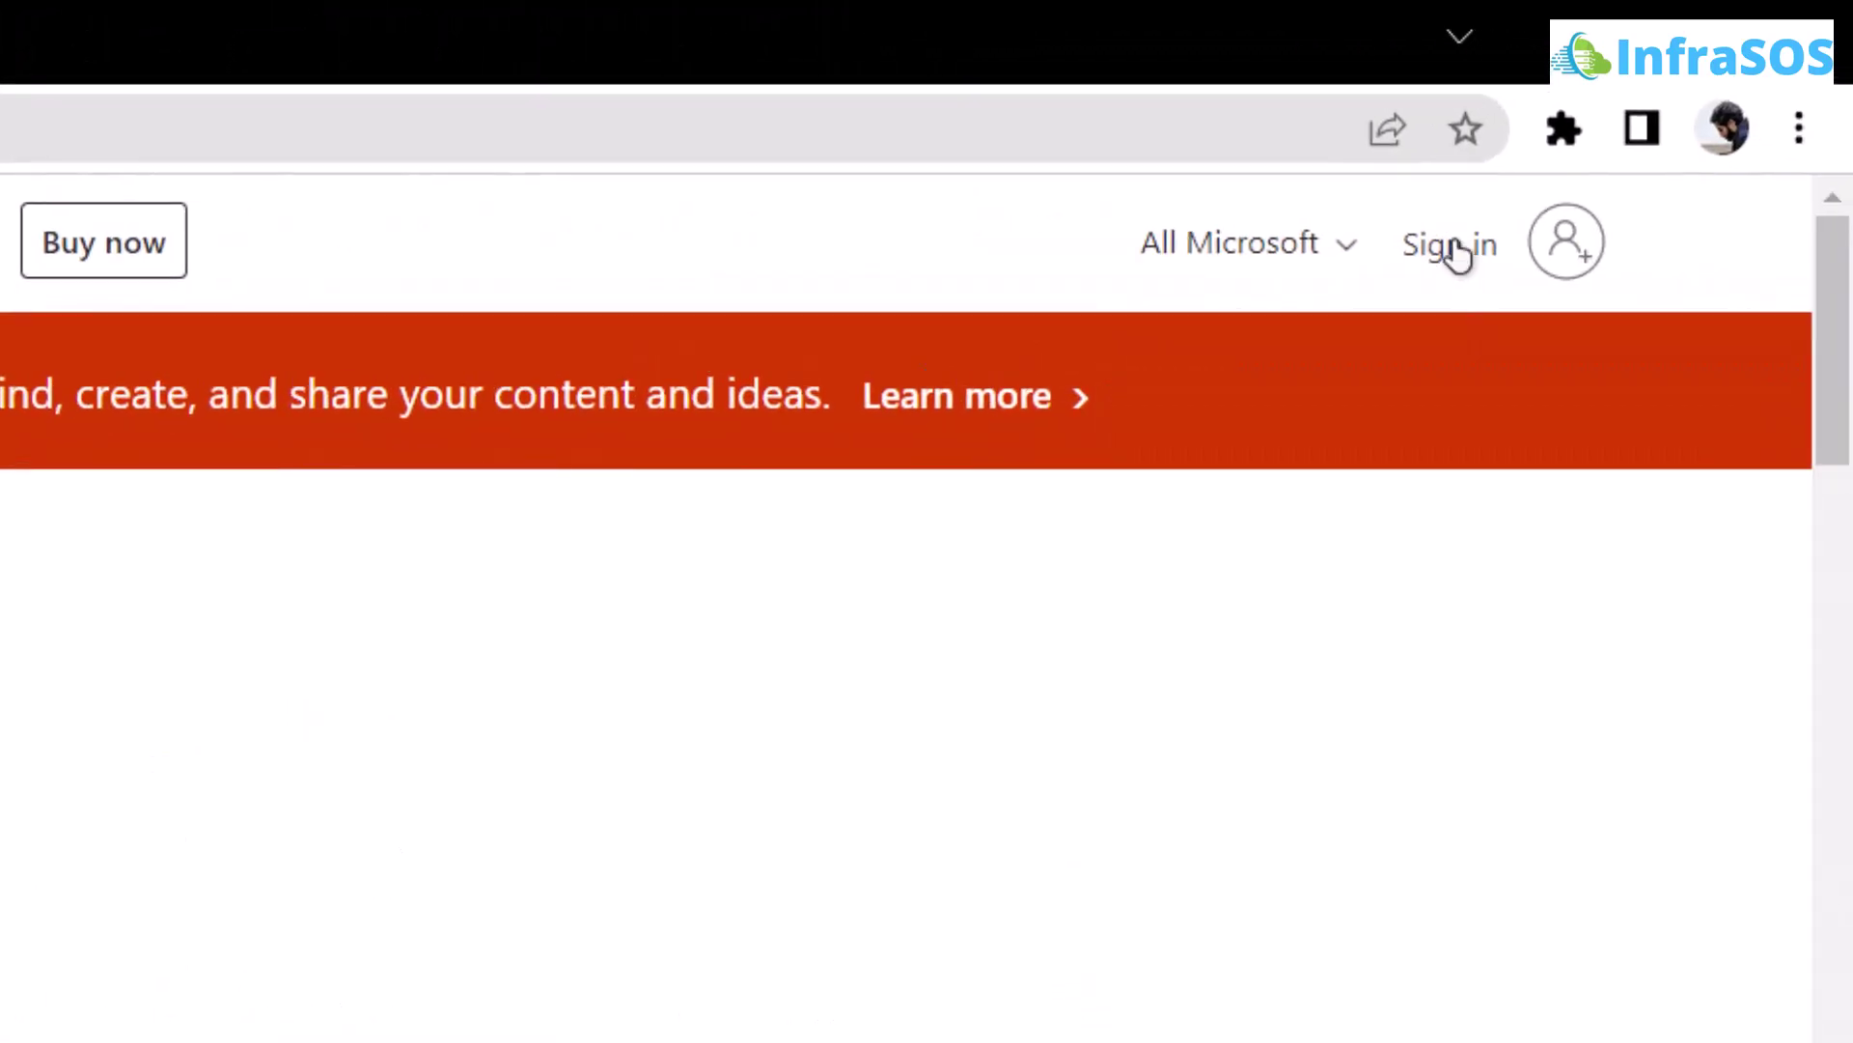
{"action": "left_click", "coordinate": [1457, 256]}
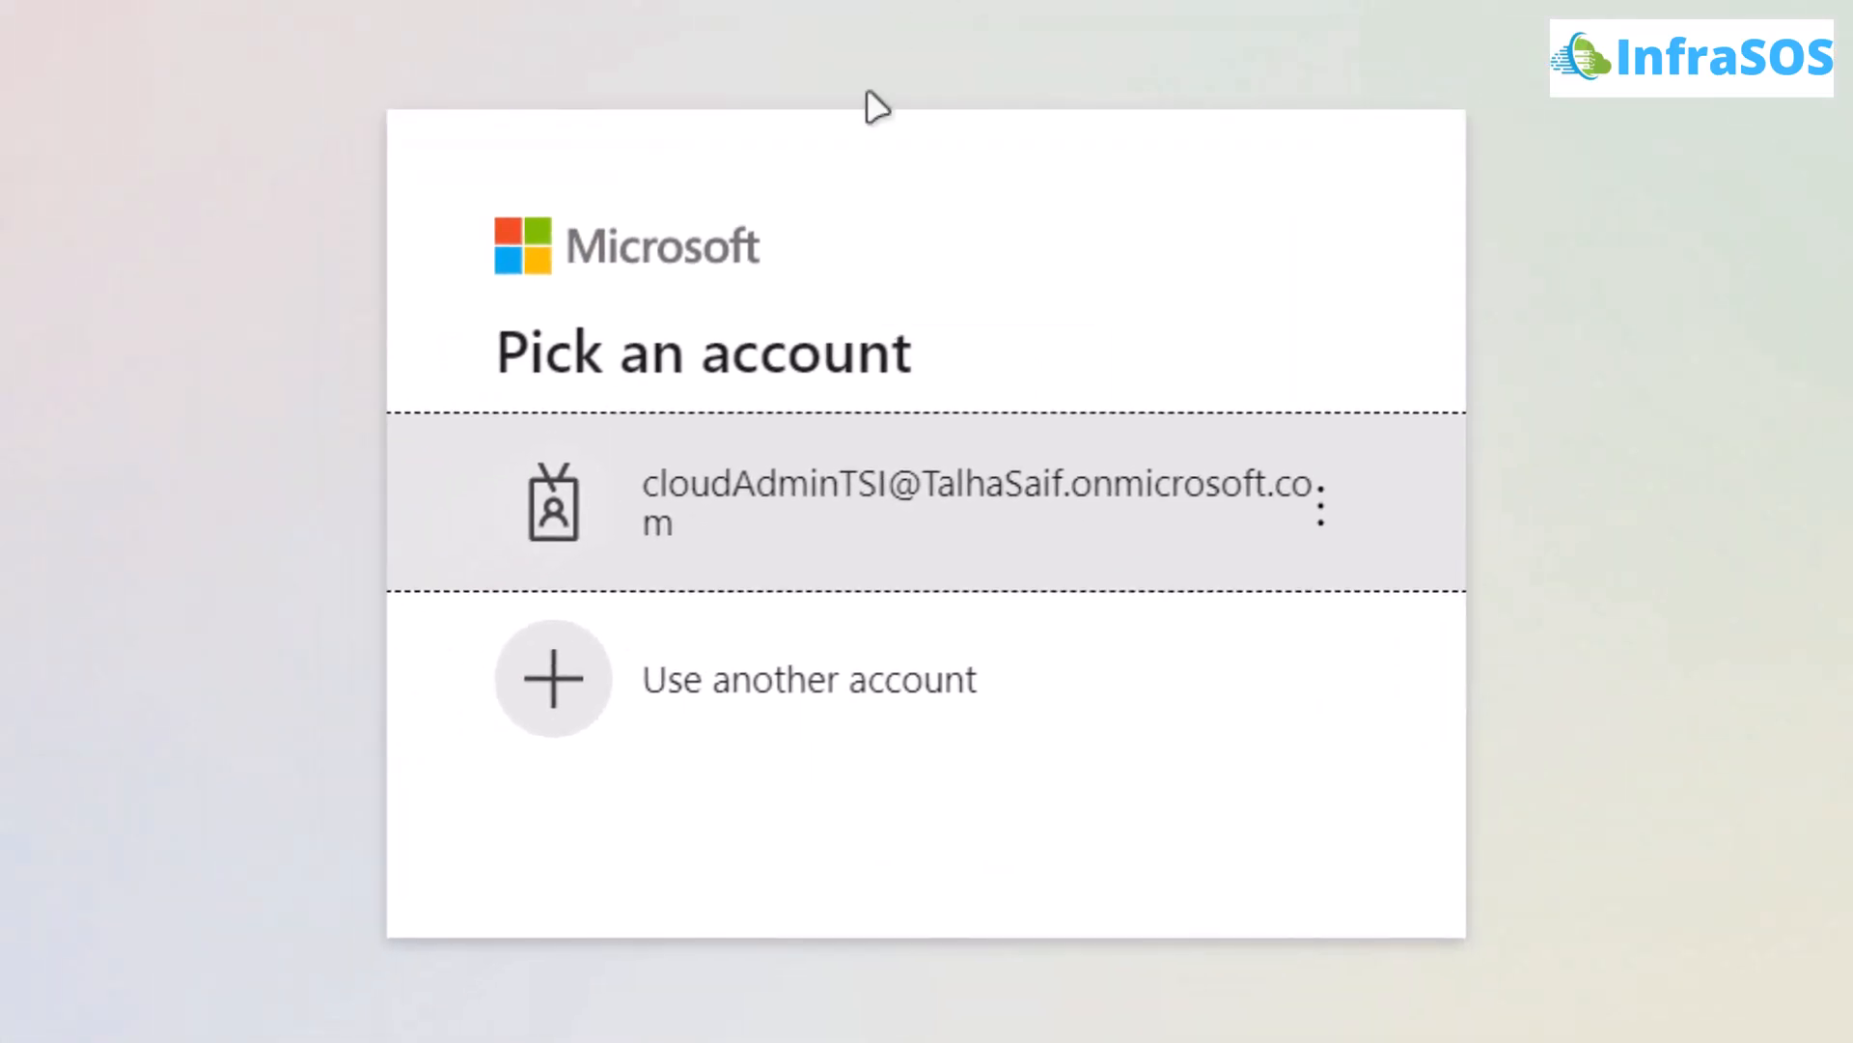
{"action": "left_click", "coordinate": [871, 547]}
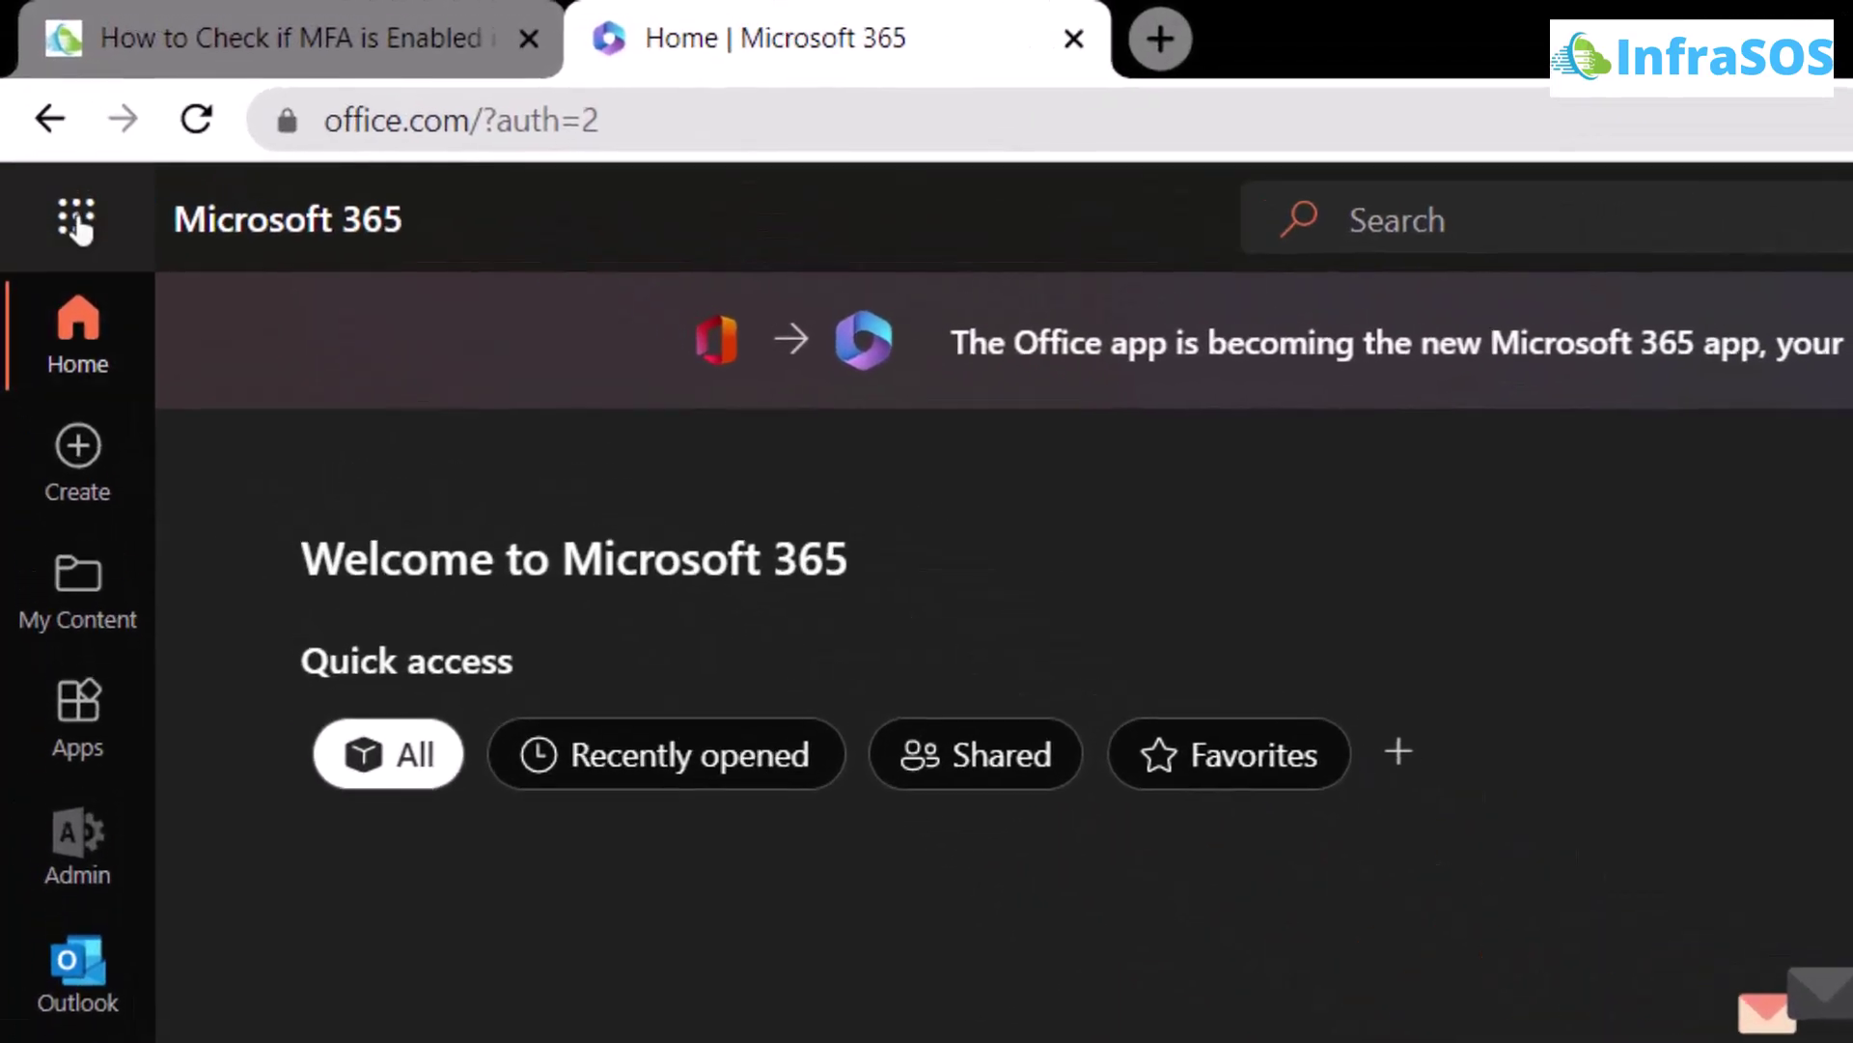
{"action": "left_click", "coordinate": [41, 114]}
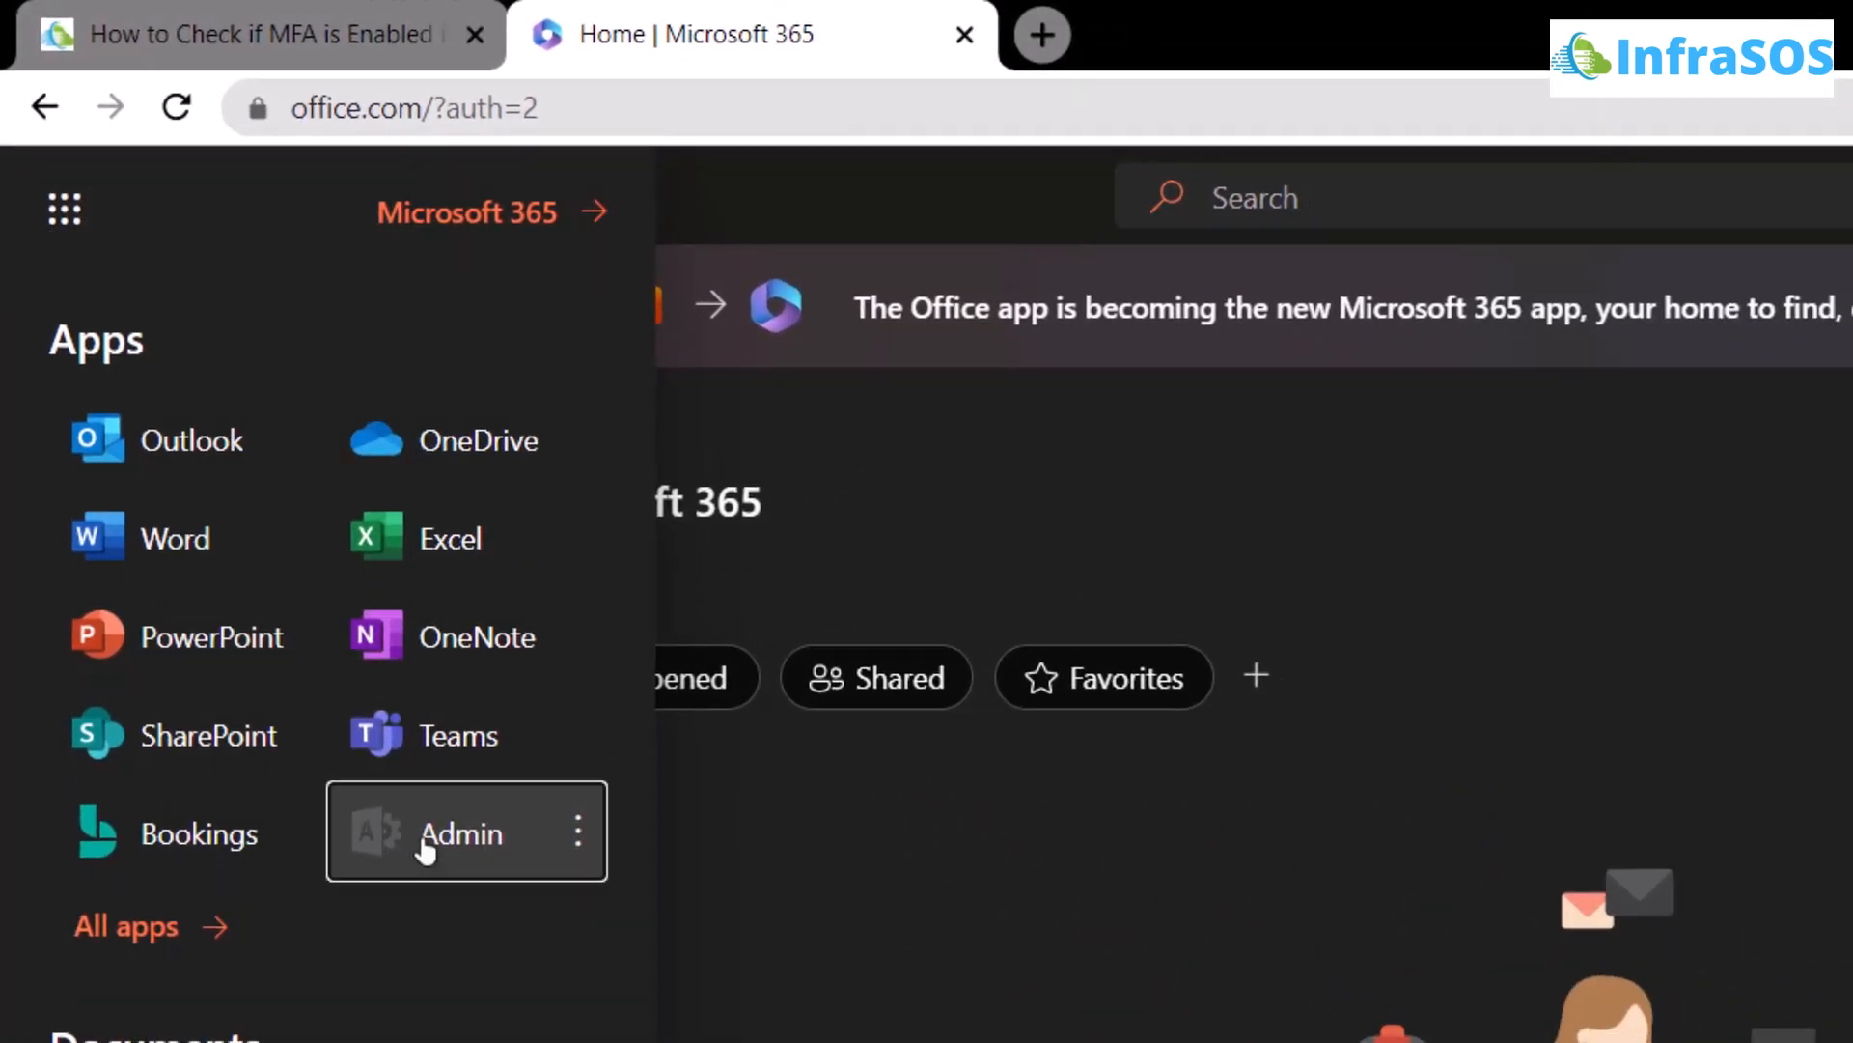
- Go from Admin into Users > Active users in the admin center
{"action": "left_click", "coordinate": [421, 847]}
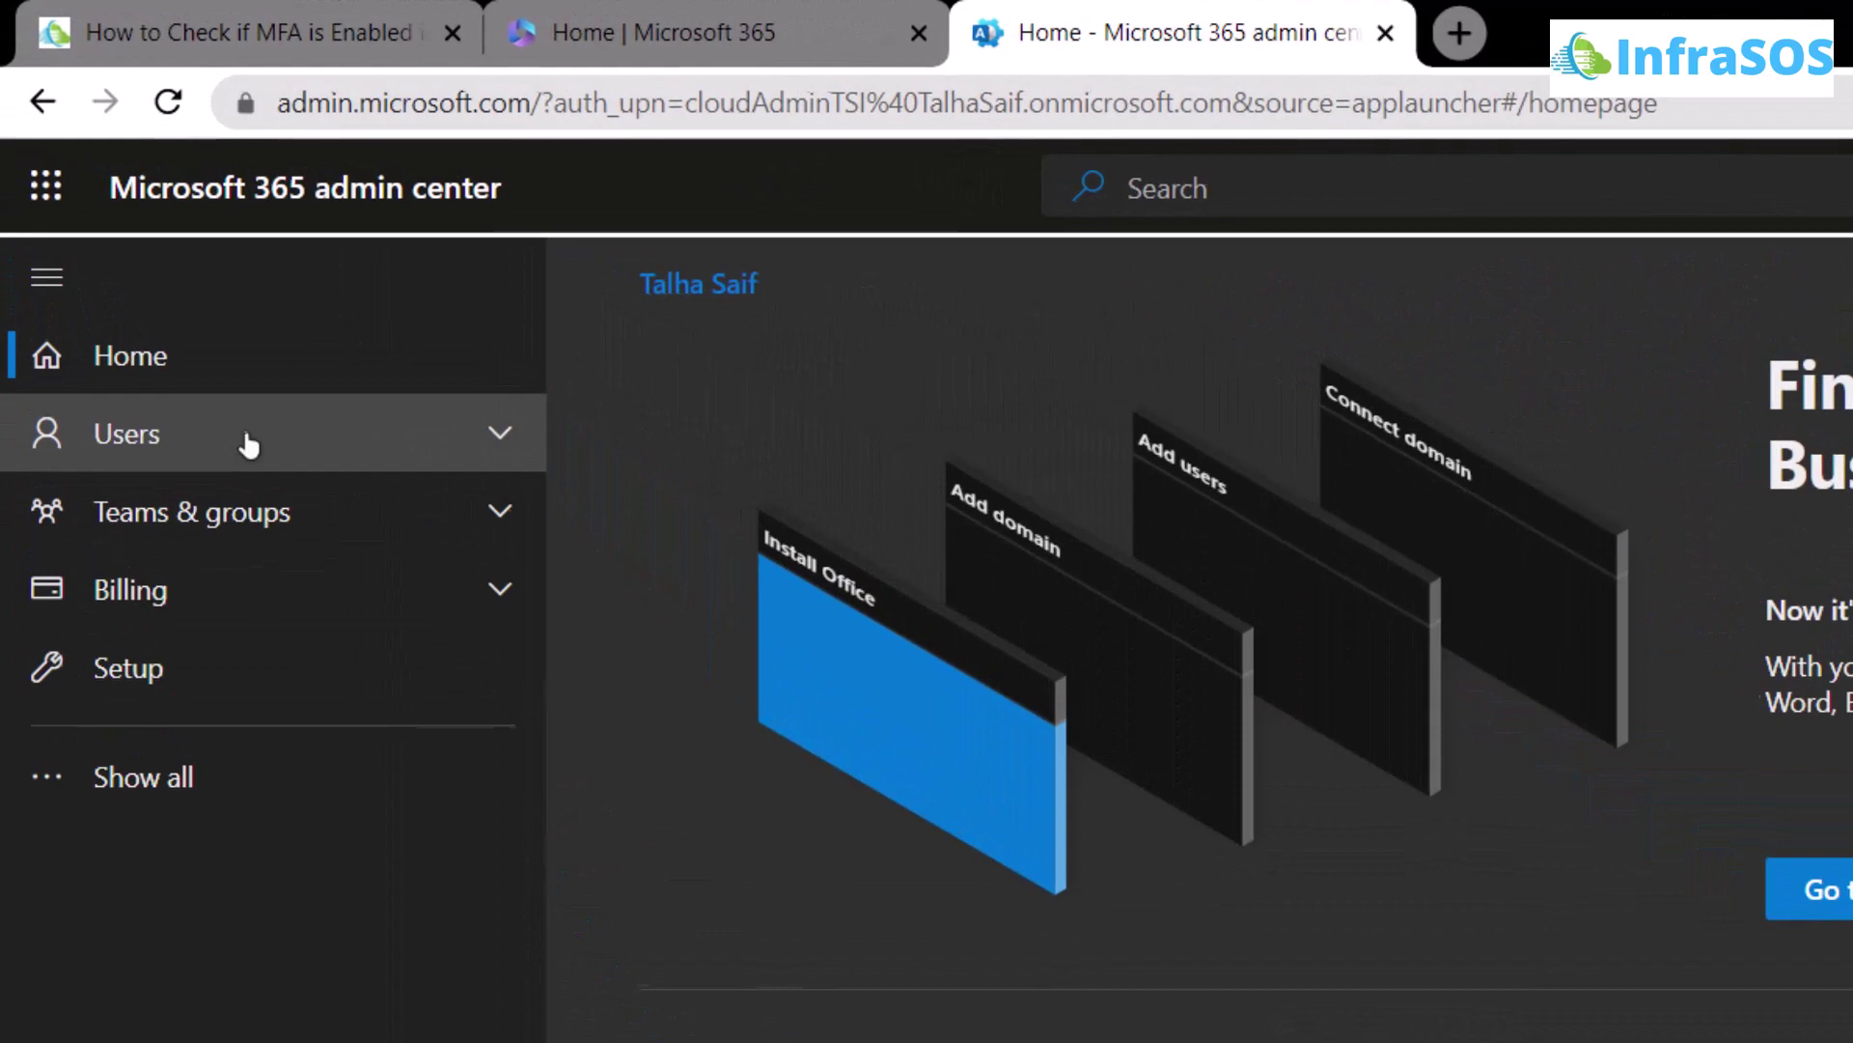
{"action": "left_click", "coordinate": [250, 445]}
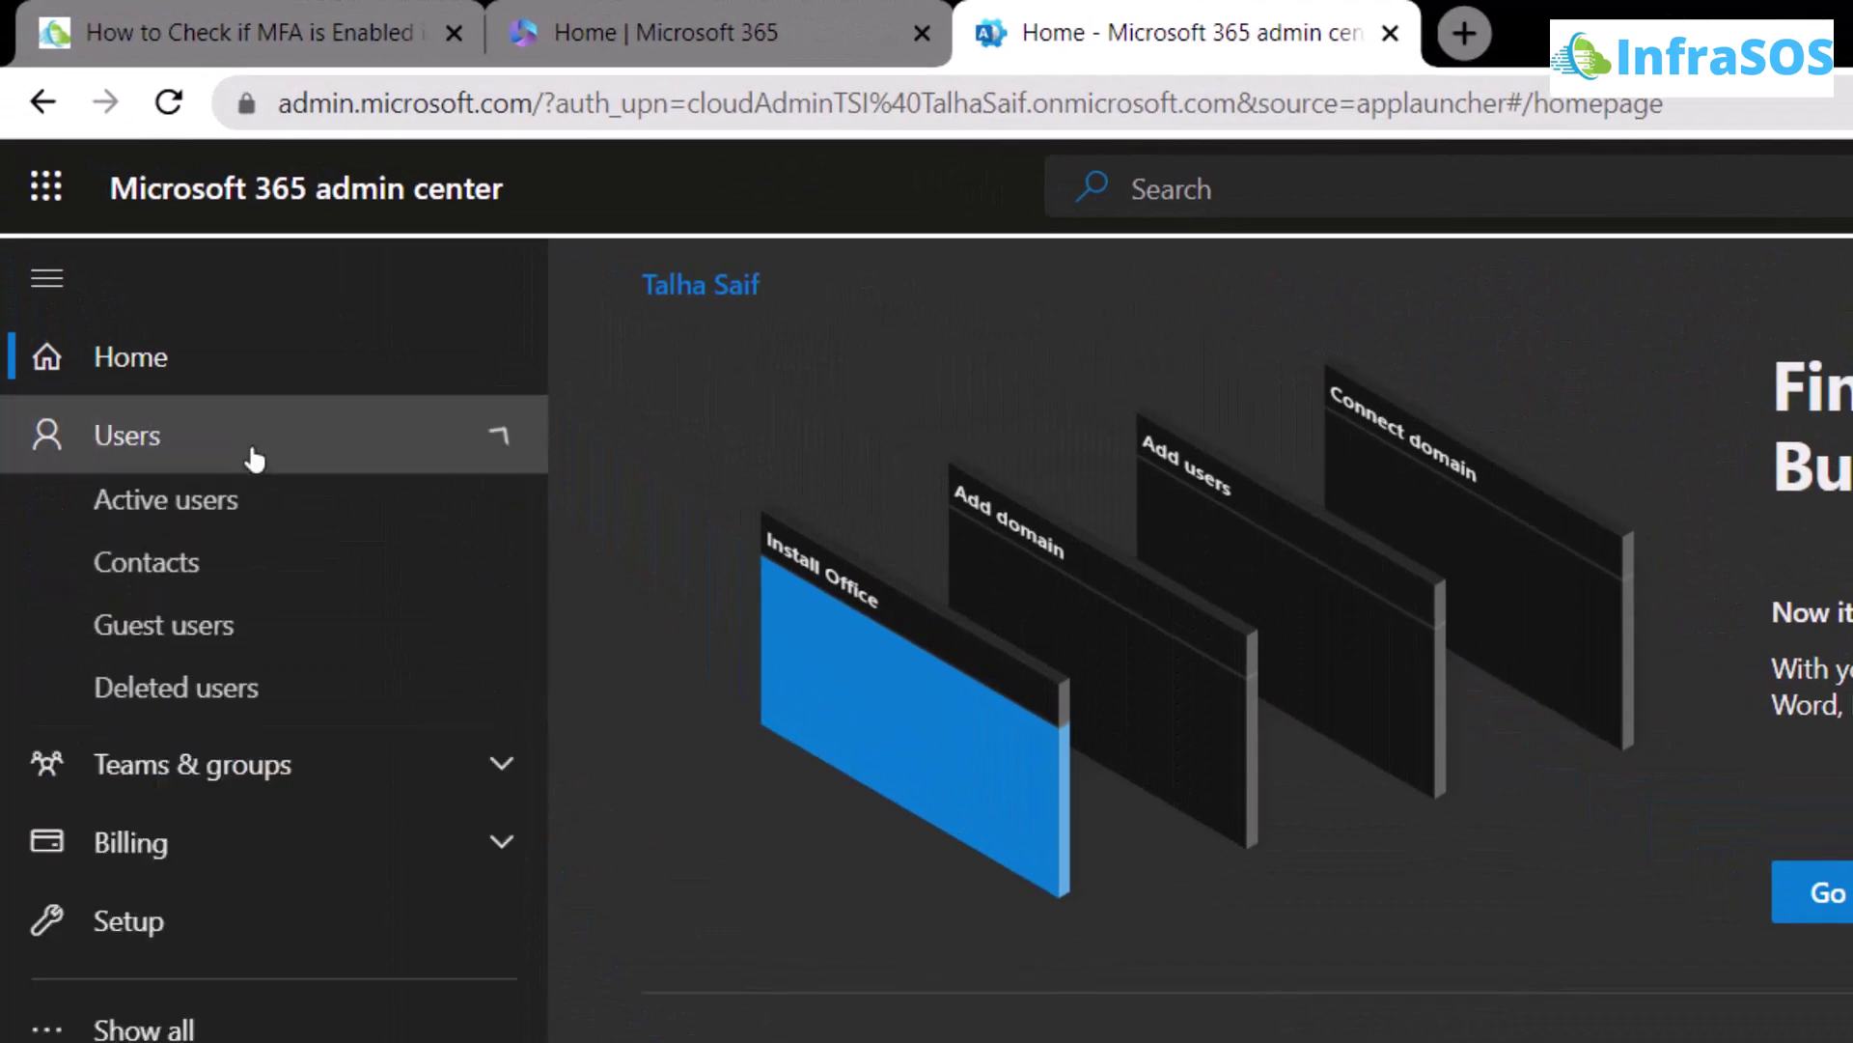
{"action": "left_click", "coordinate": [318, 526]}
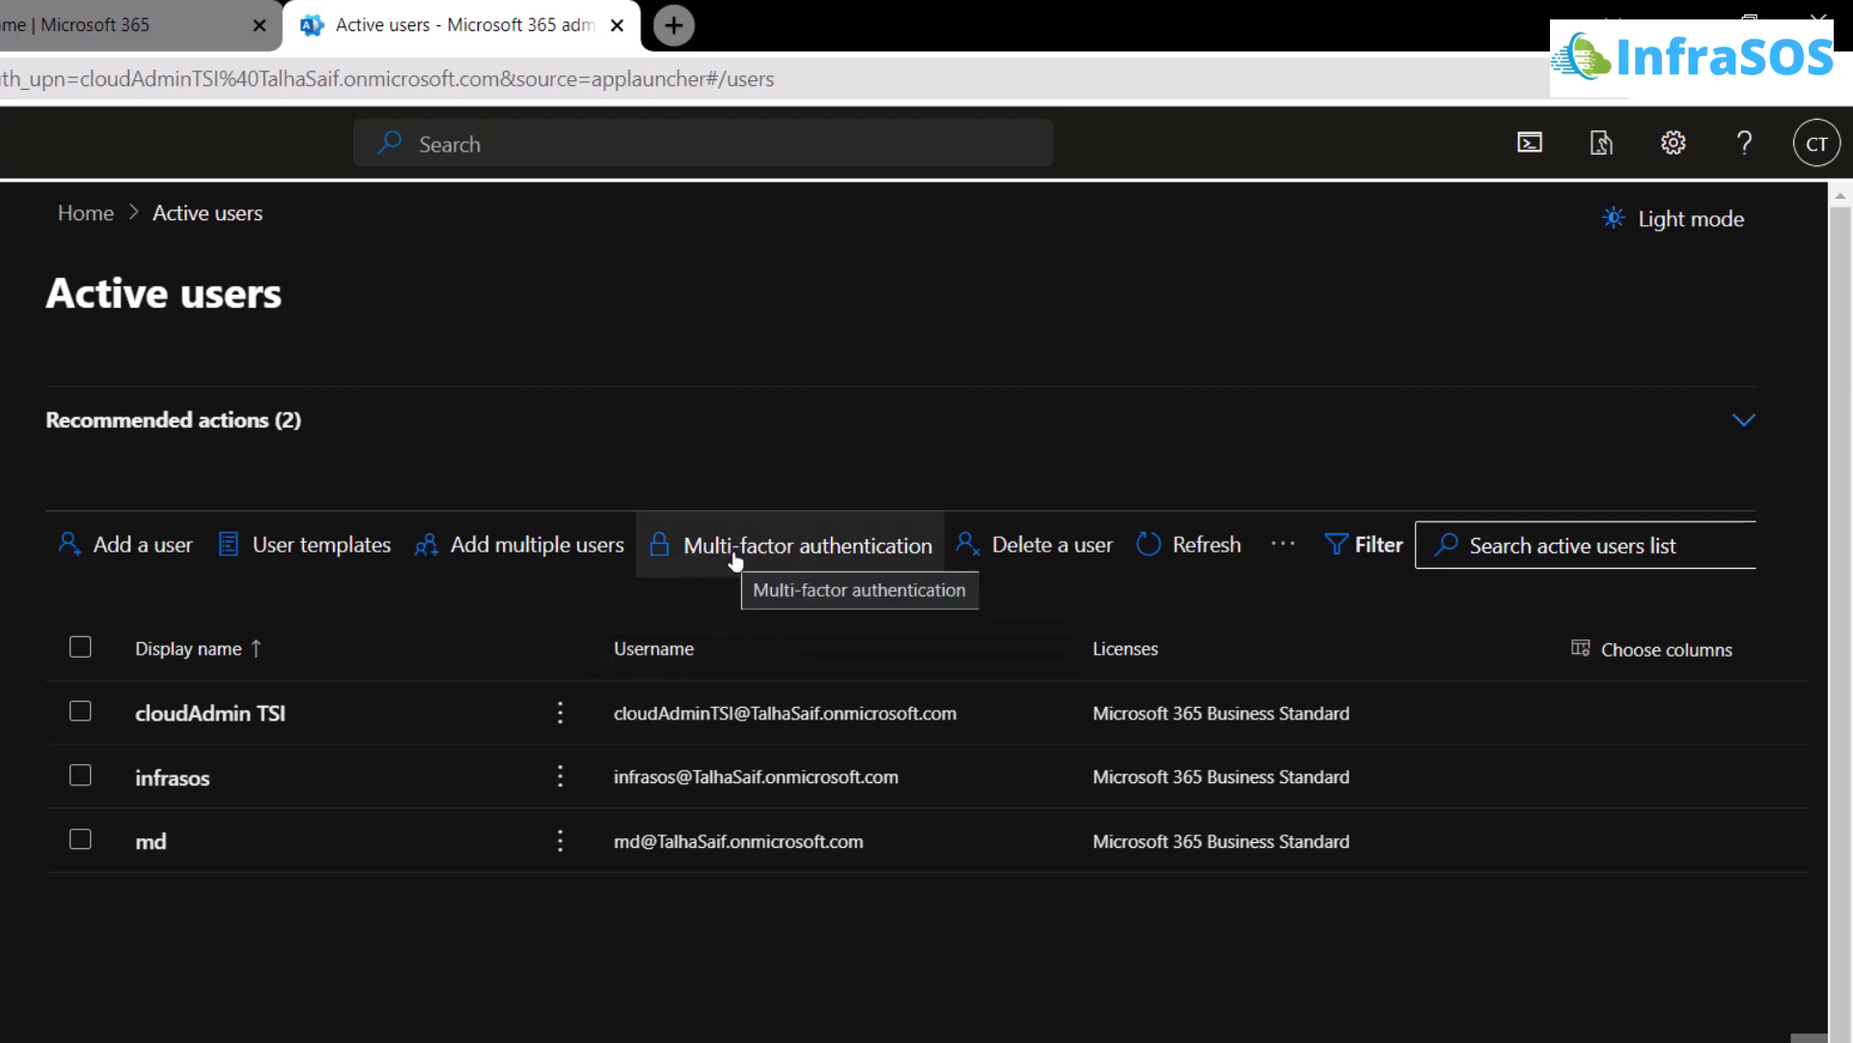
- View the Multi-factor authentication status page for the active users
{"action": "left_click", "coordinate": [826, 564]}
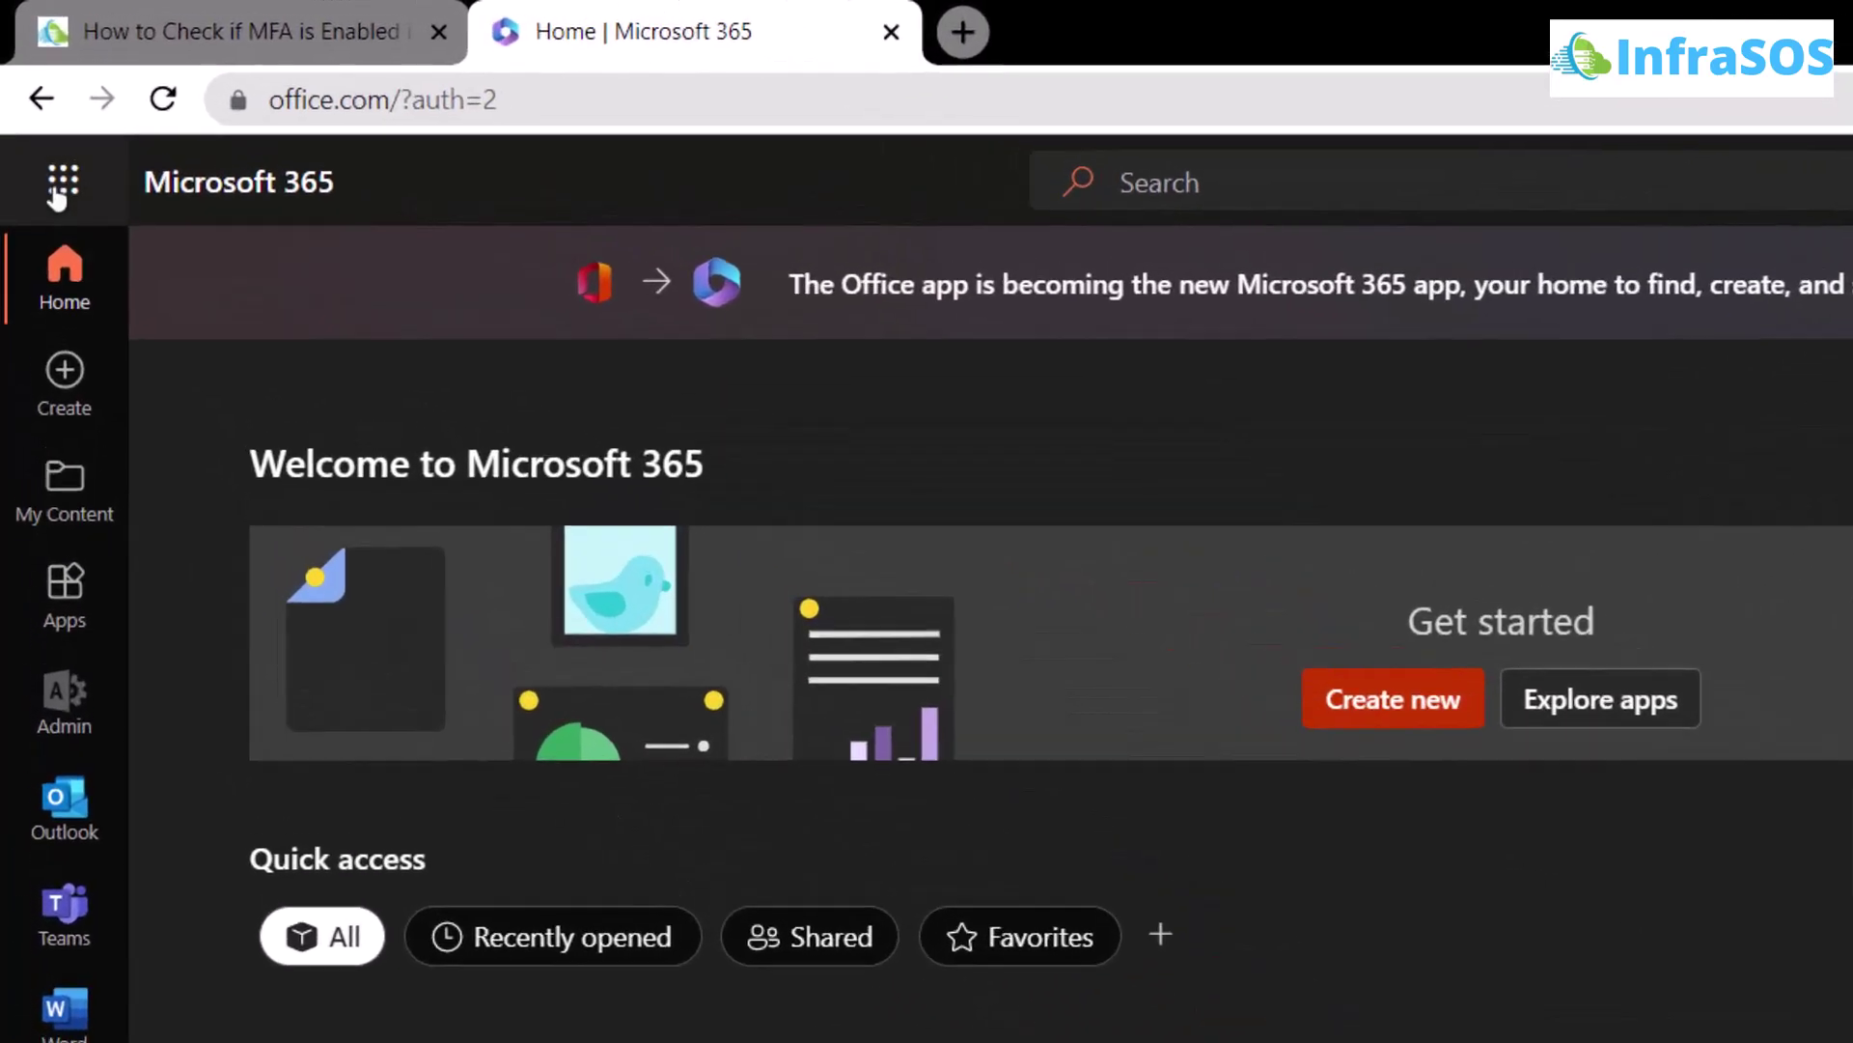
- Reopen the admin center from the launcher and show all navigation sections
{"action": "left_click", "coordinate": [41, 114]}
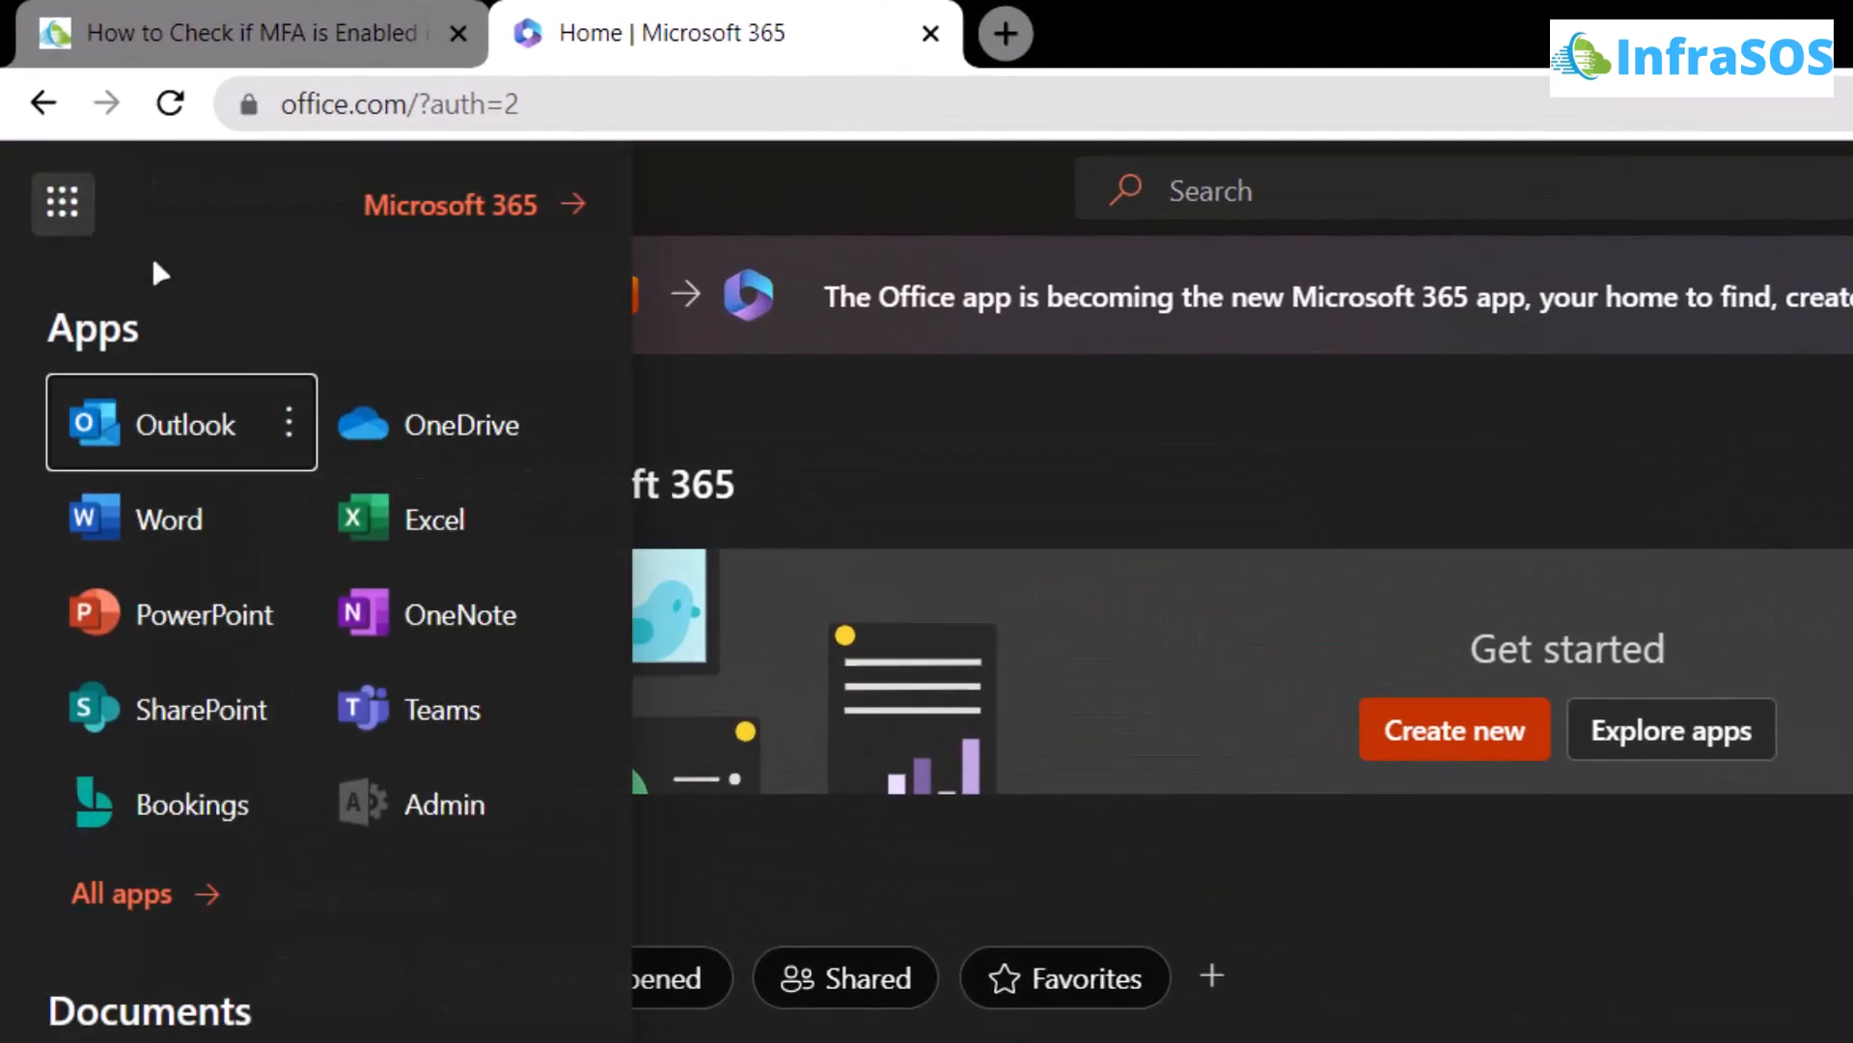
{"action": "left_click", "coordinate": [443, 835]}
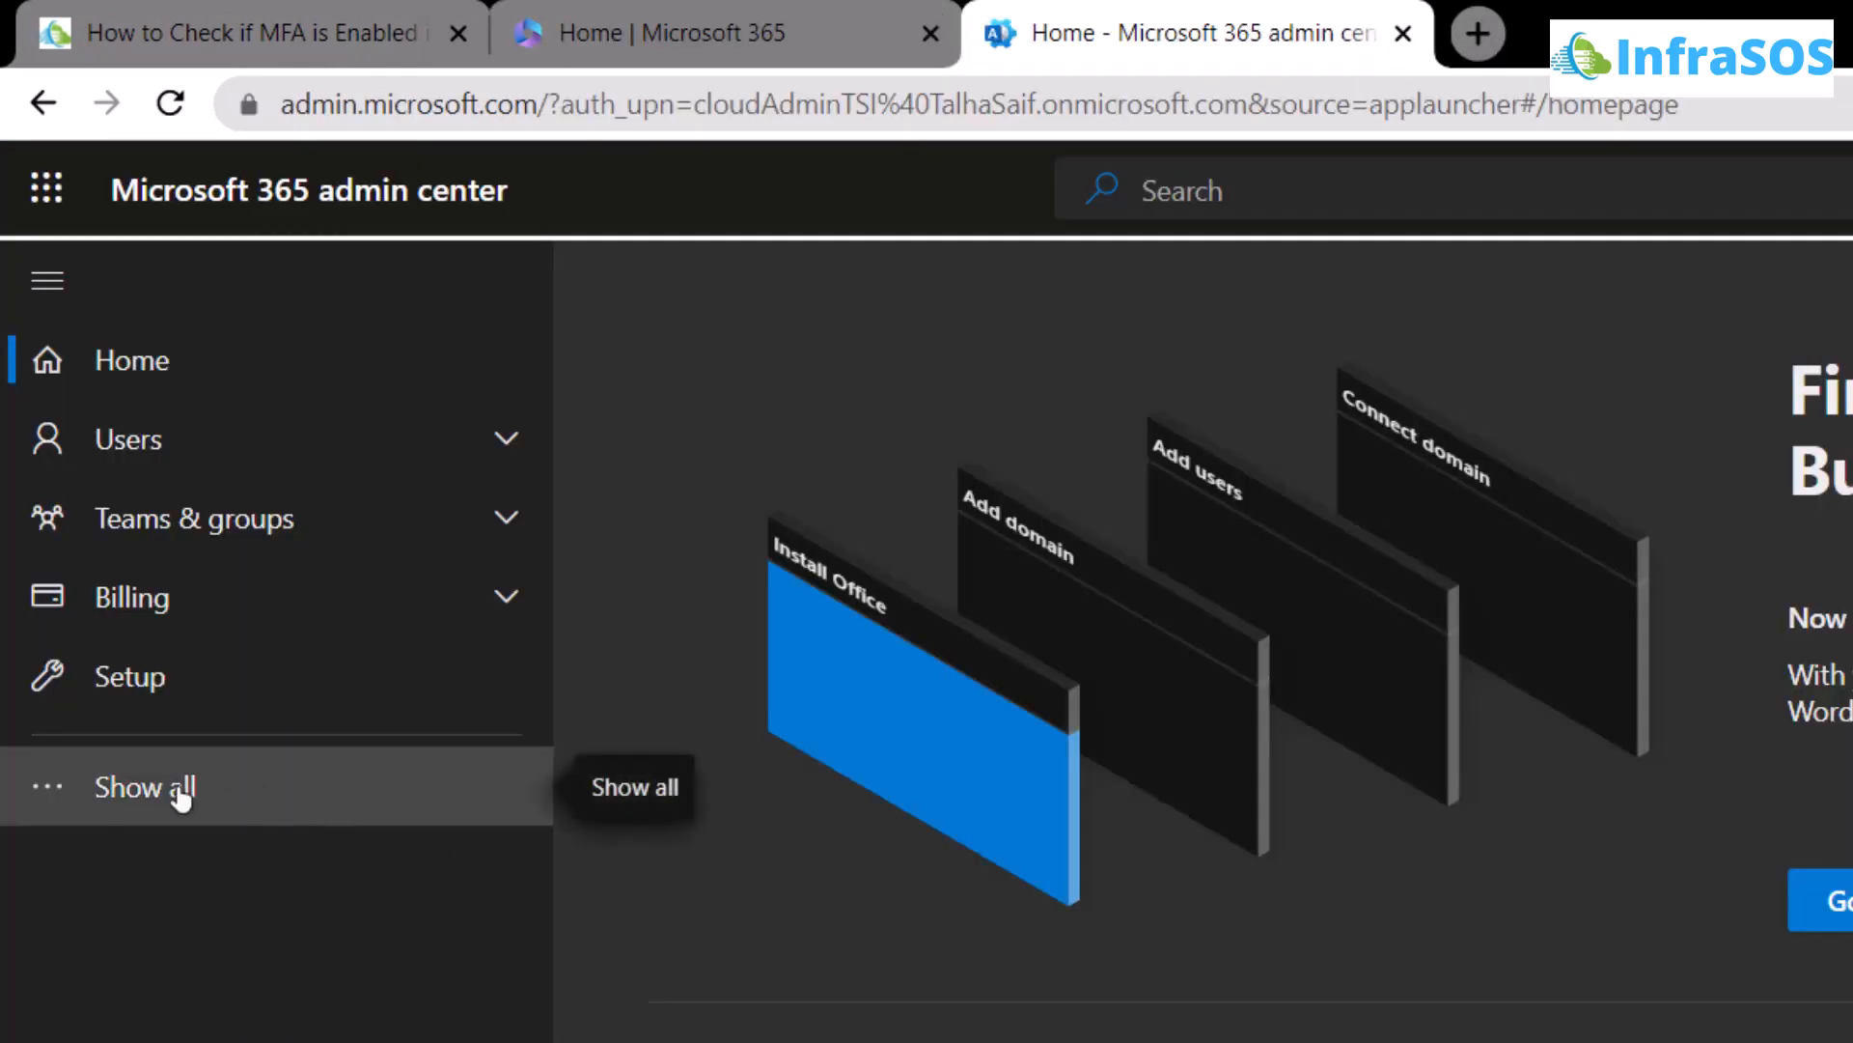
{"action": "left_click", "coordinate": [229, 786]}
{"action": "scroll", "coordinate": [265, 694], "scroll_direction": "down", "scroll_amount": 3}
{"action": "scroll", "coordinate": [348, 489], "scroll_direction": "down", "scroll_amount": 2}
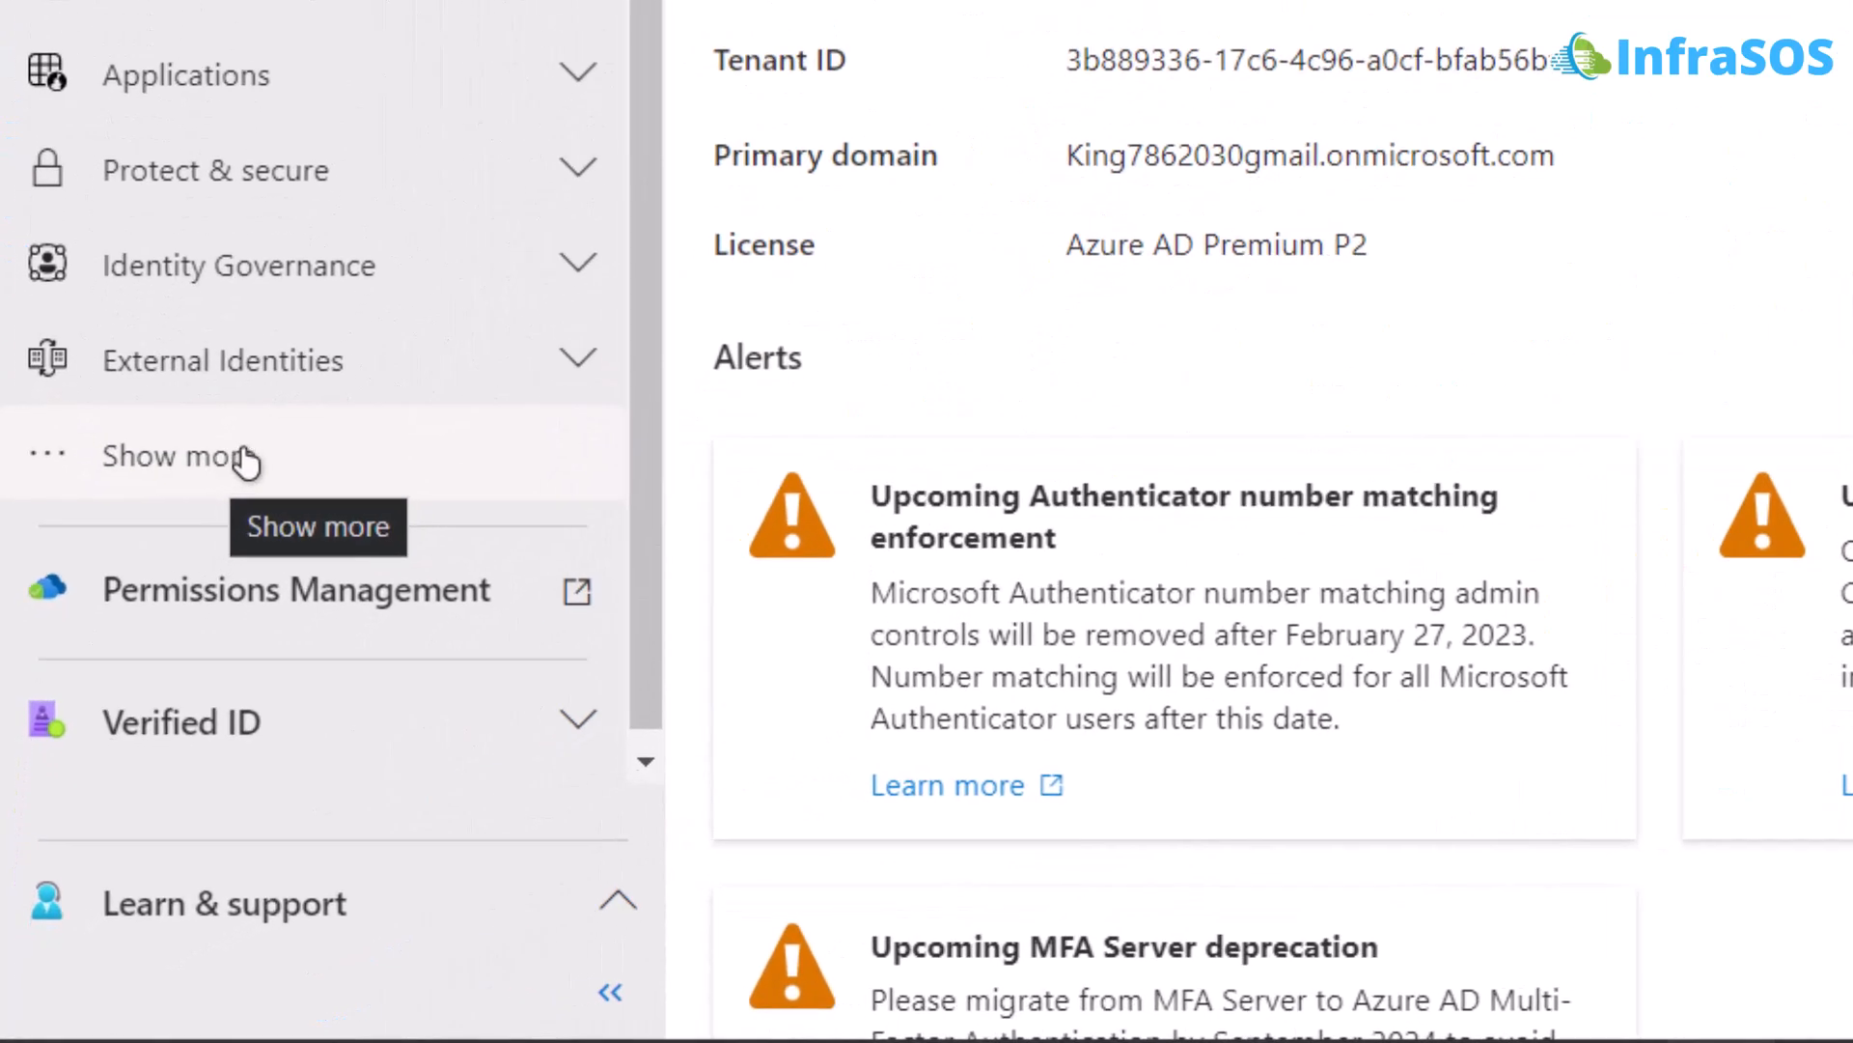
- Reach Conditional Access under Protect & secure in the Entra navigation
{"action": "left_click", "coordinate": [90, 744]}
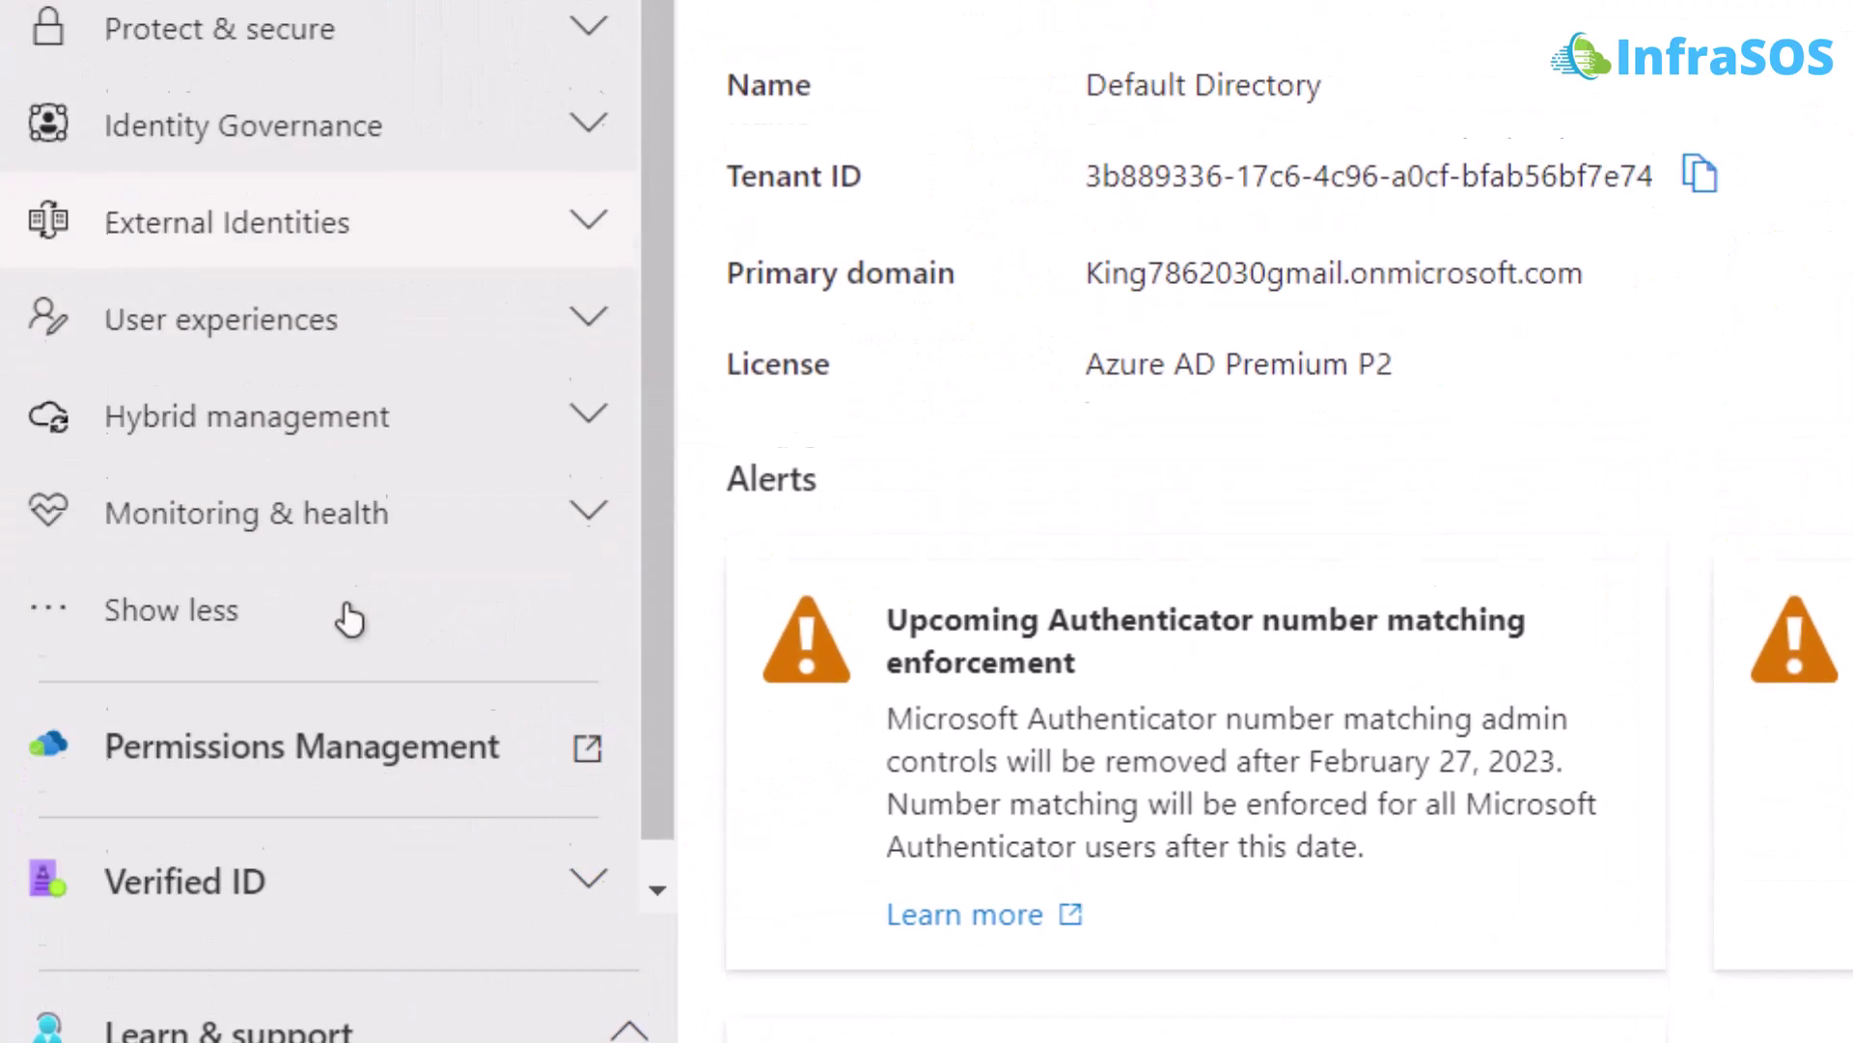
{"action": "scroll", "coordinate": [349, 619], "scroll_direction": "up", "scroll_amount": 3}
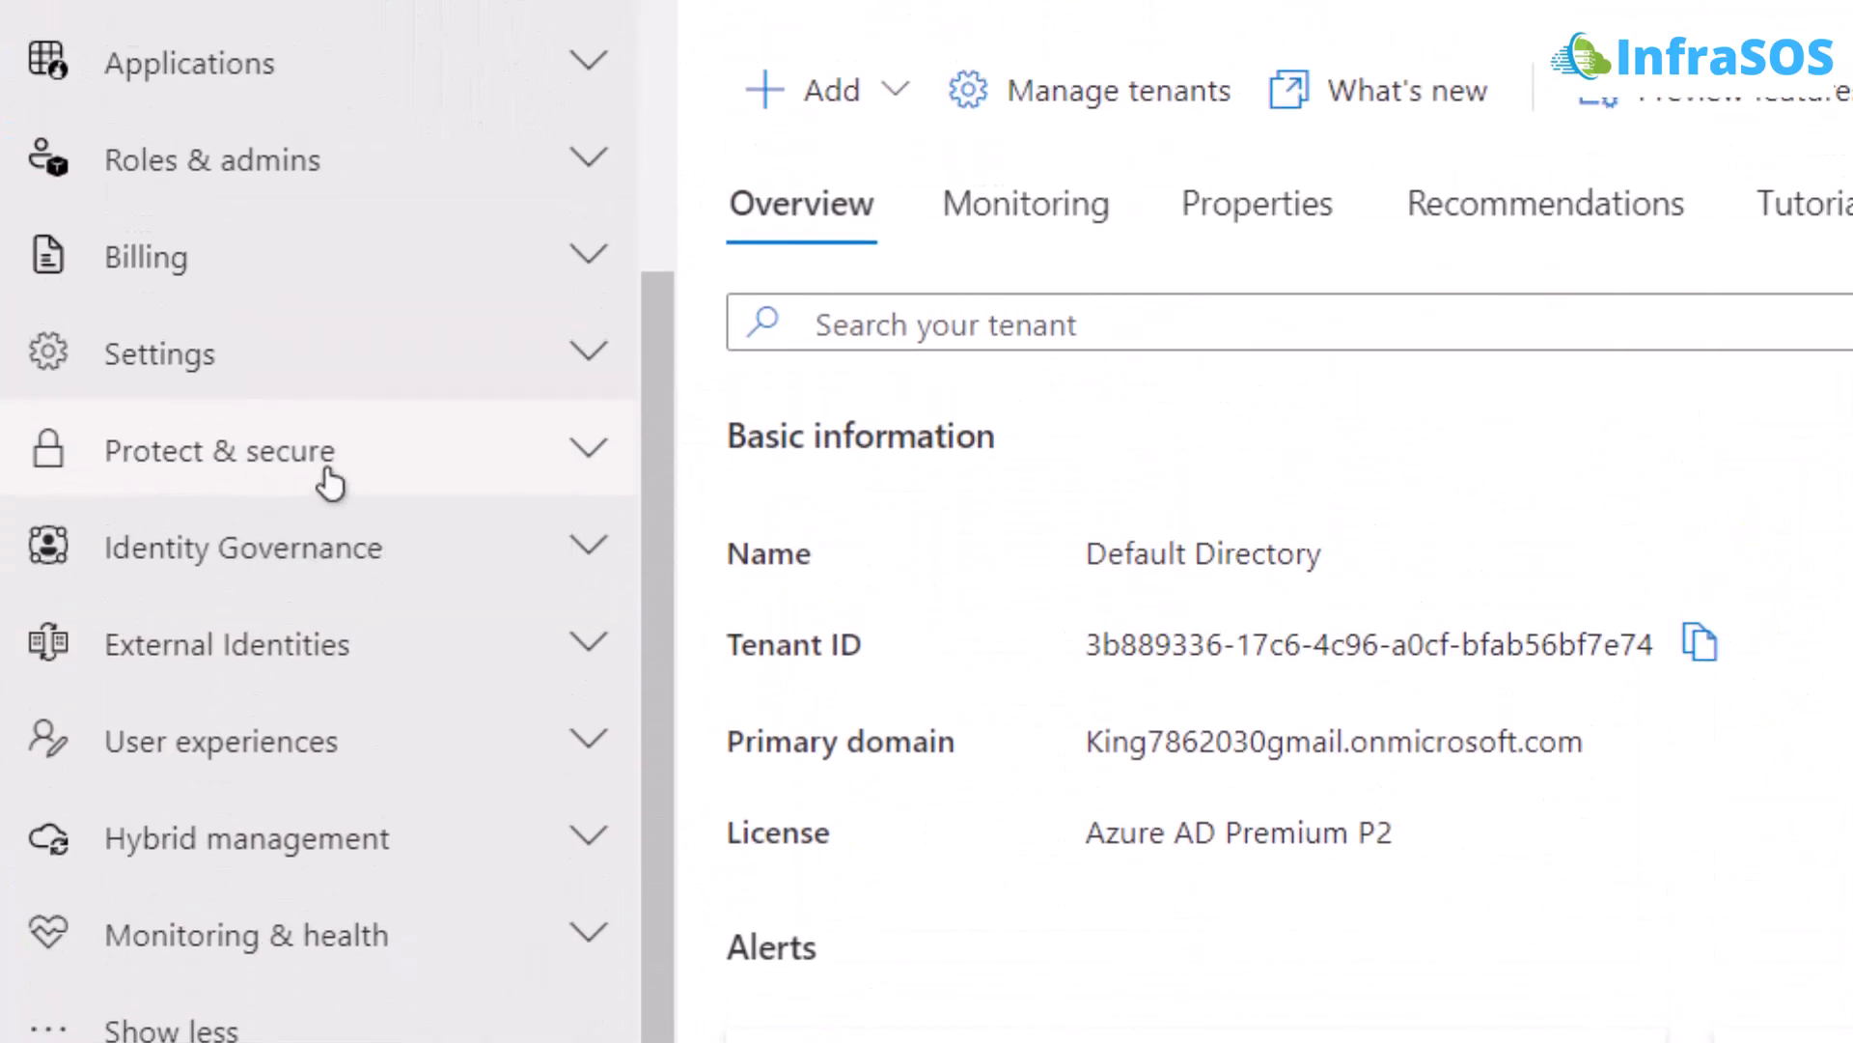
{"action": "left_click", "coordinate": [476, 463]}
{"action": "mouse_move", "coordinate": [232, 548]}
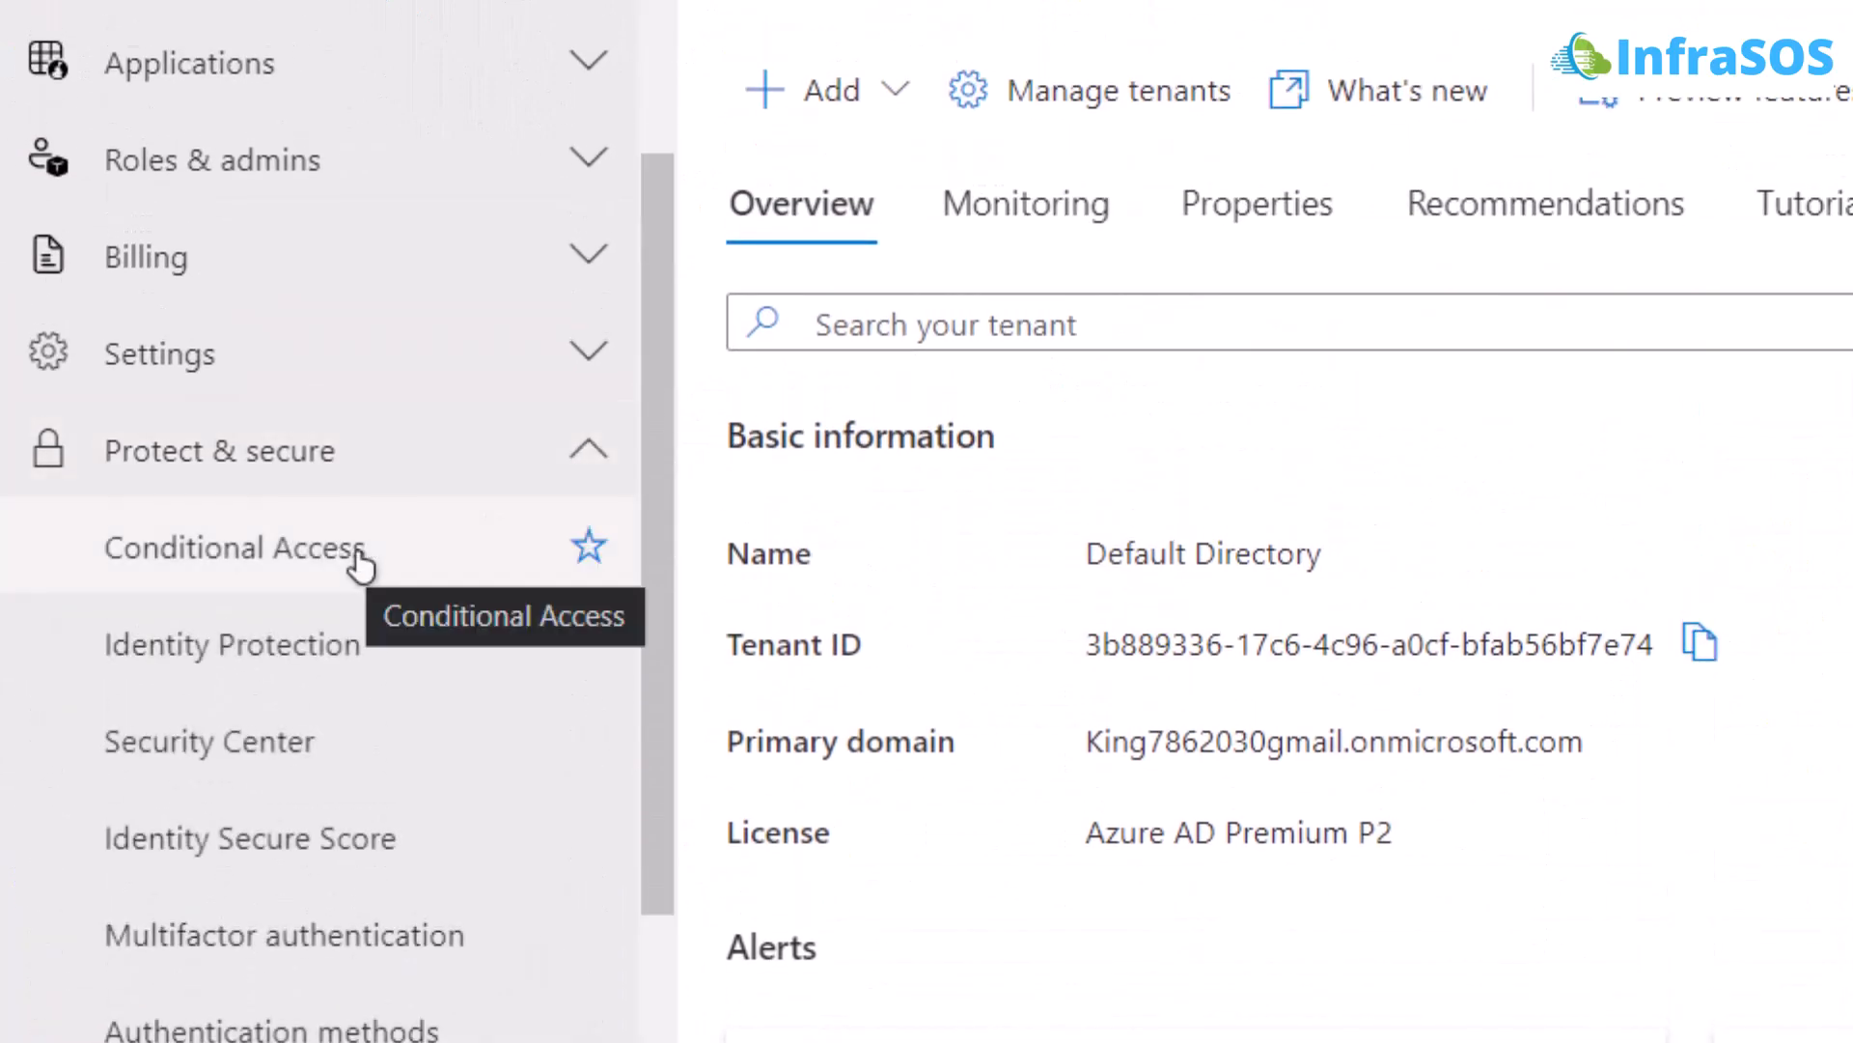
{"action": "left_click", "coordinate": [359, 559]}
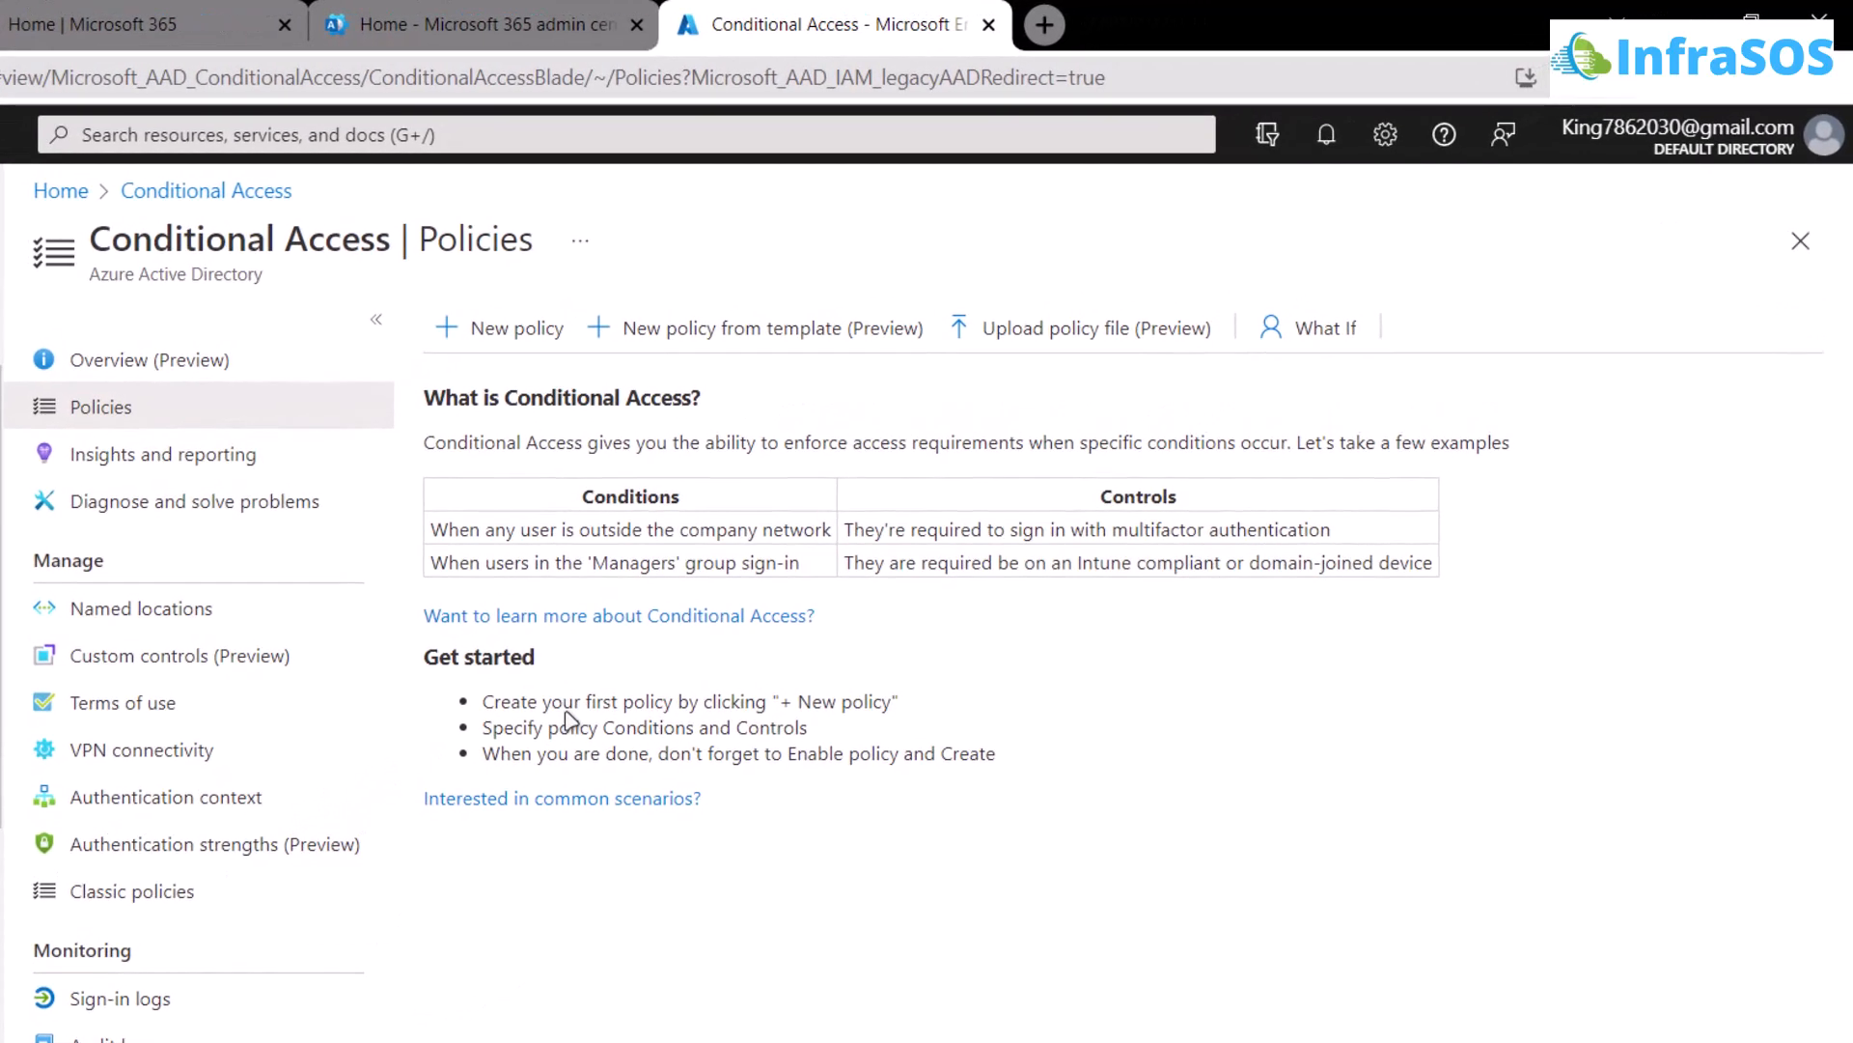
- Start a new policy and scope it to specific selected users instead of all users
{"action": "left_click", "coordinate": [525, 324]}
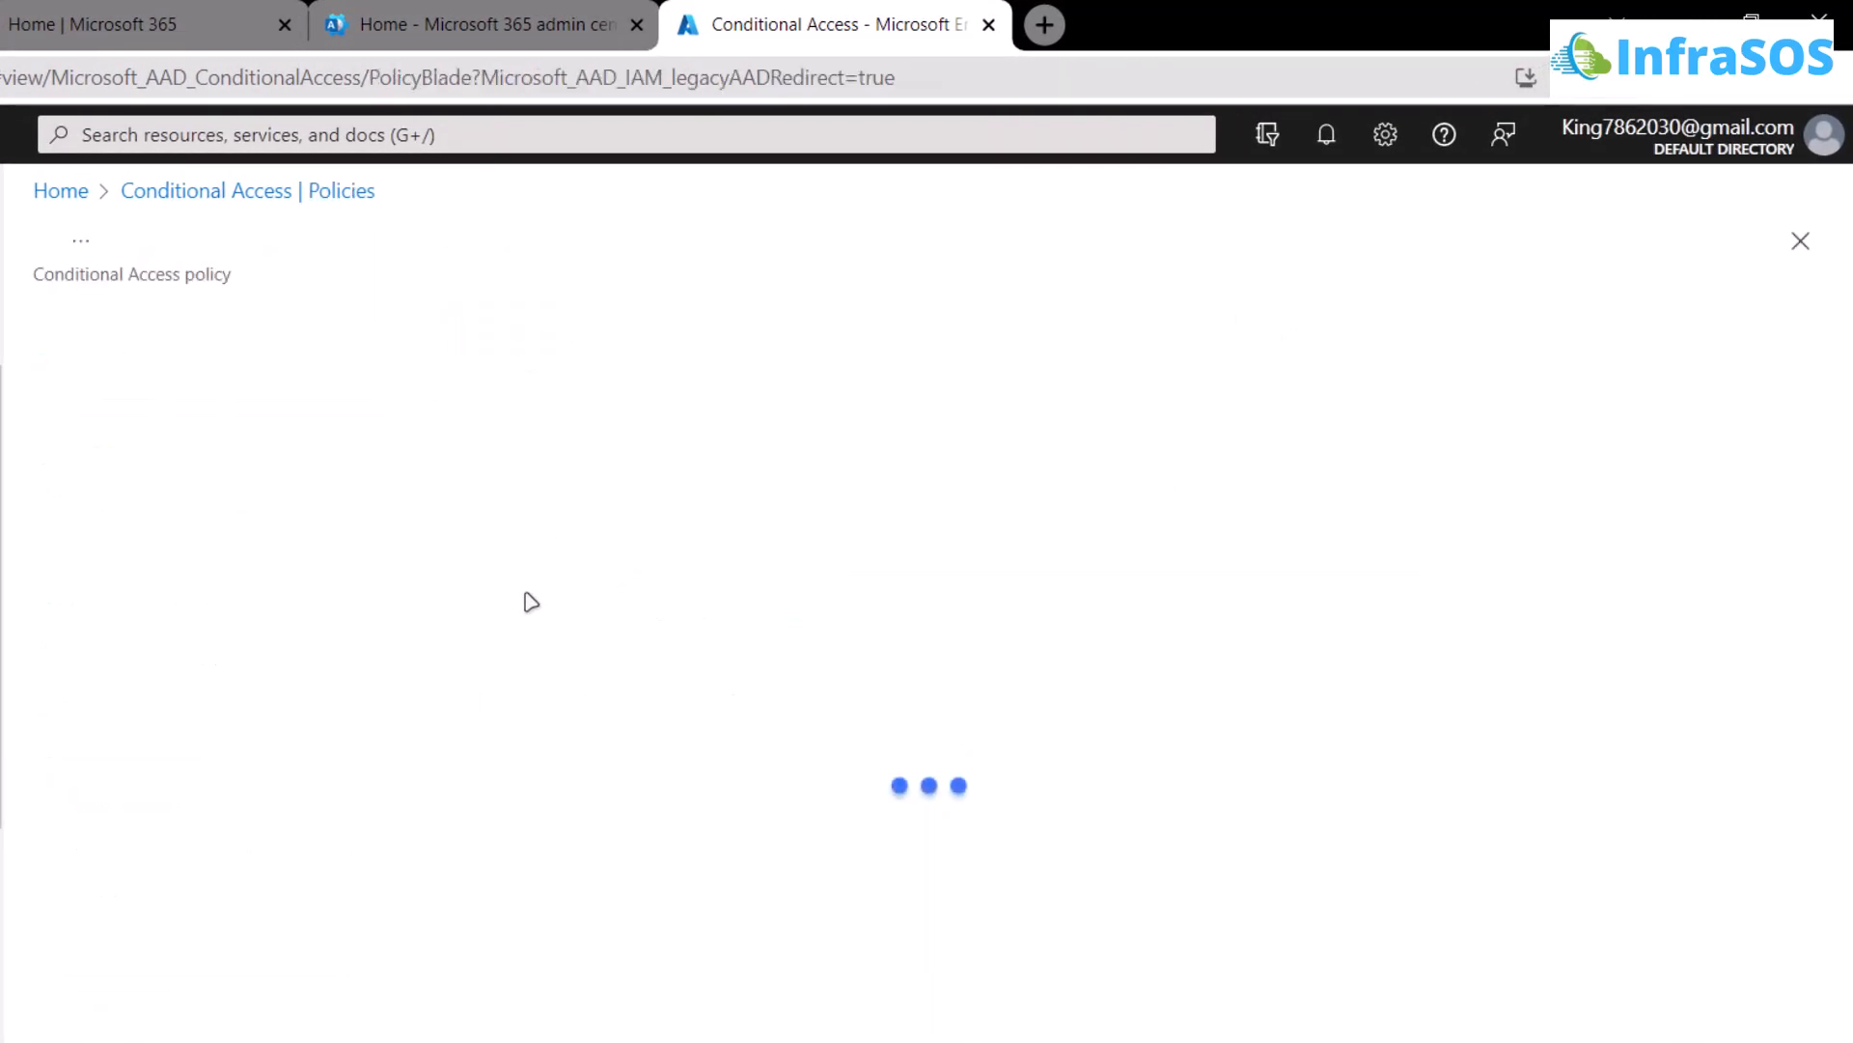
{"action": "left_click", "coordinate": [174, 510]}
{"action": "left_click", "coordinate": [522, 424]}
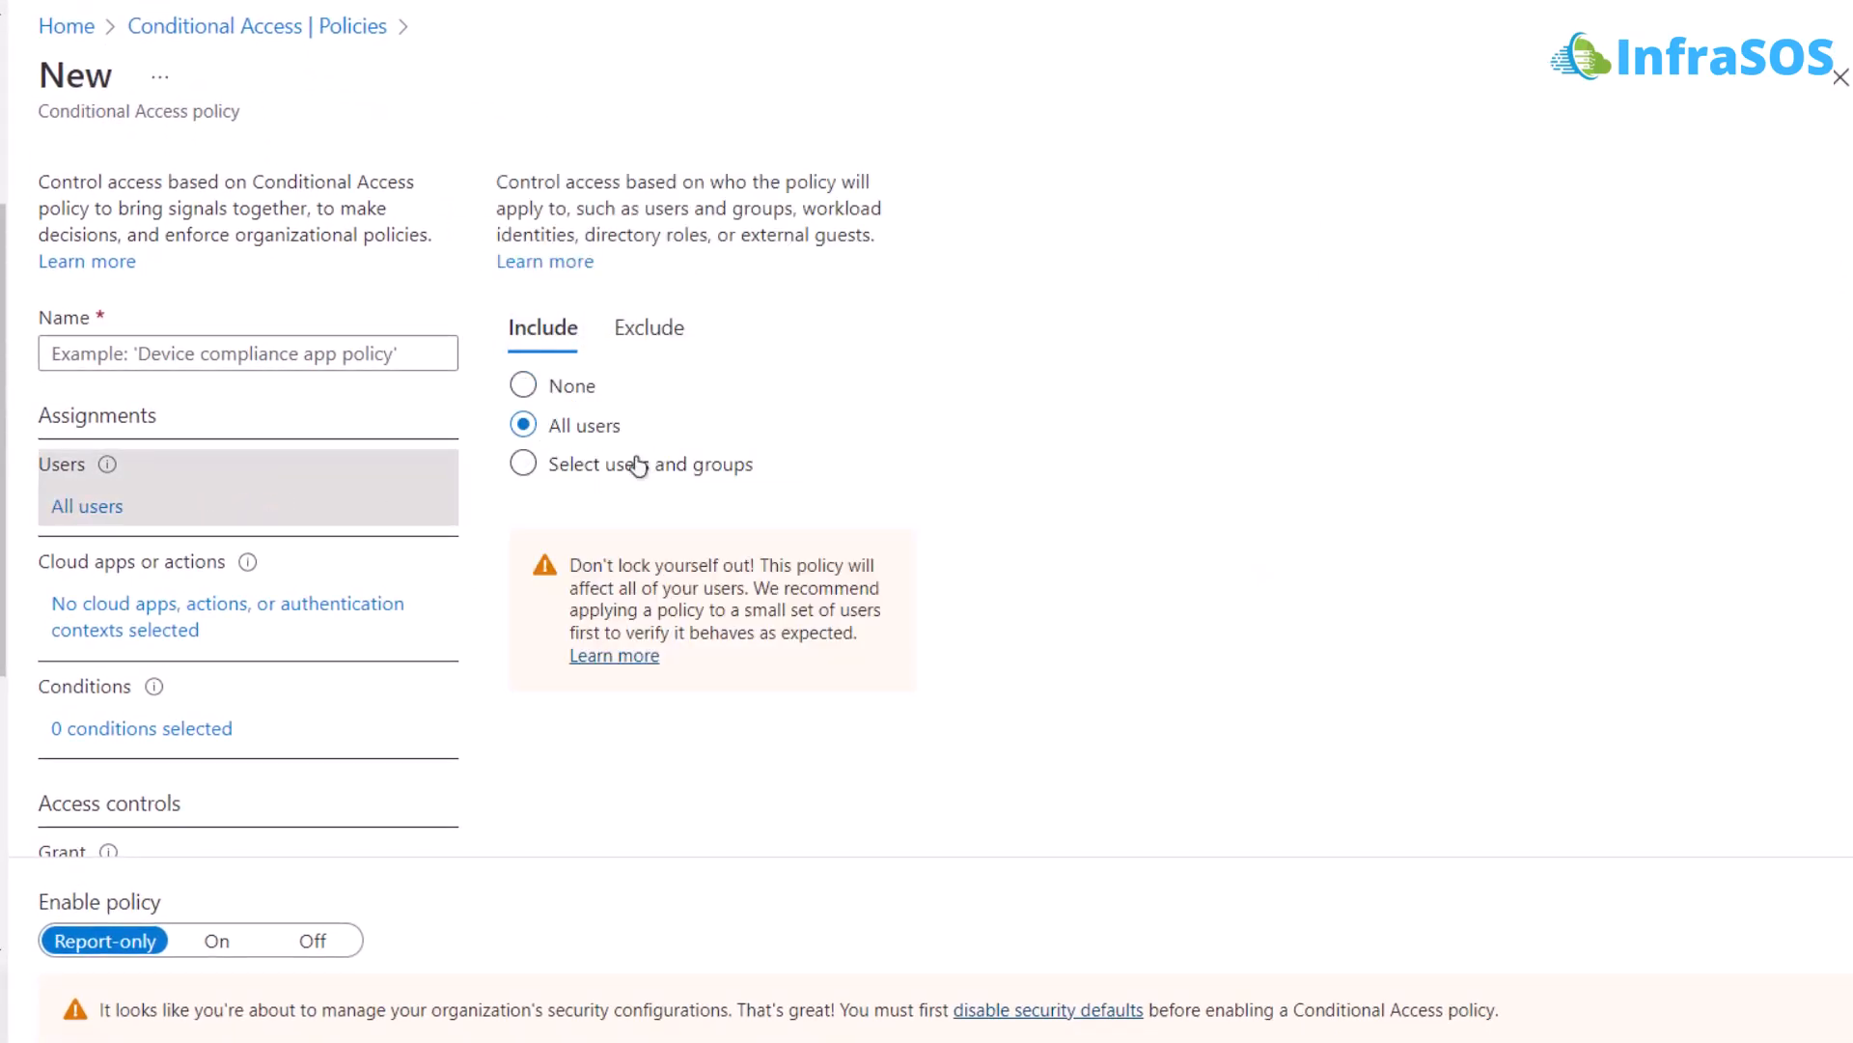
{"action": "left_click", "coordinate": [637, 468]}
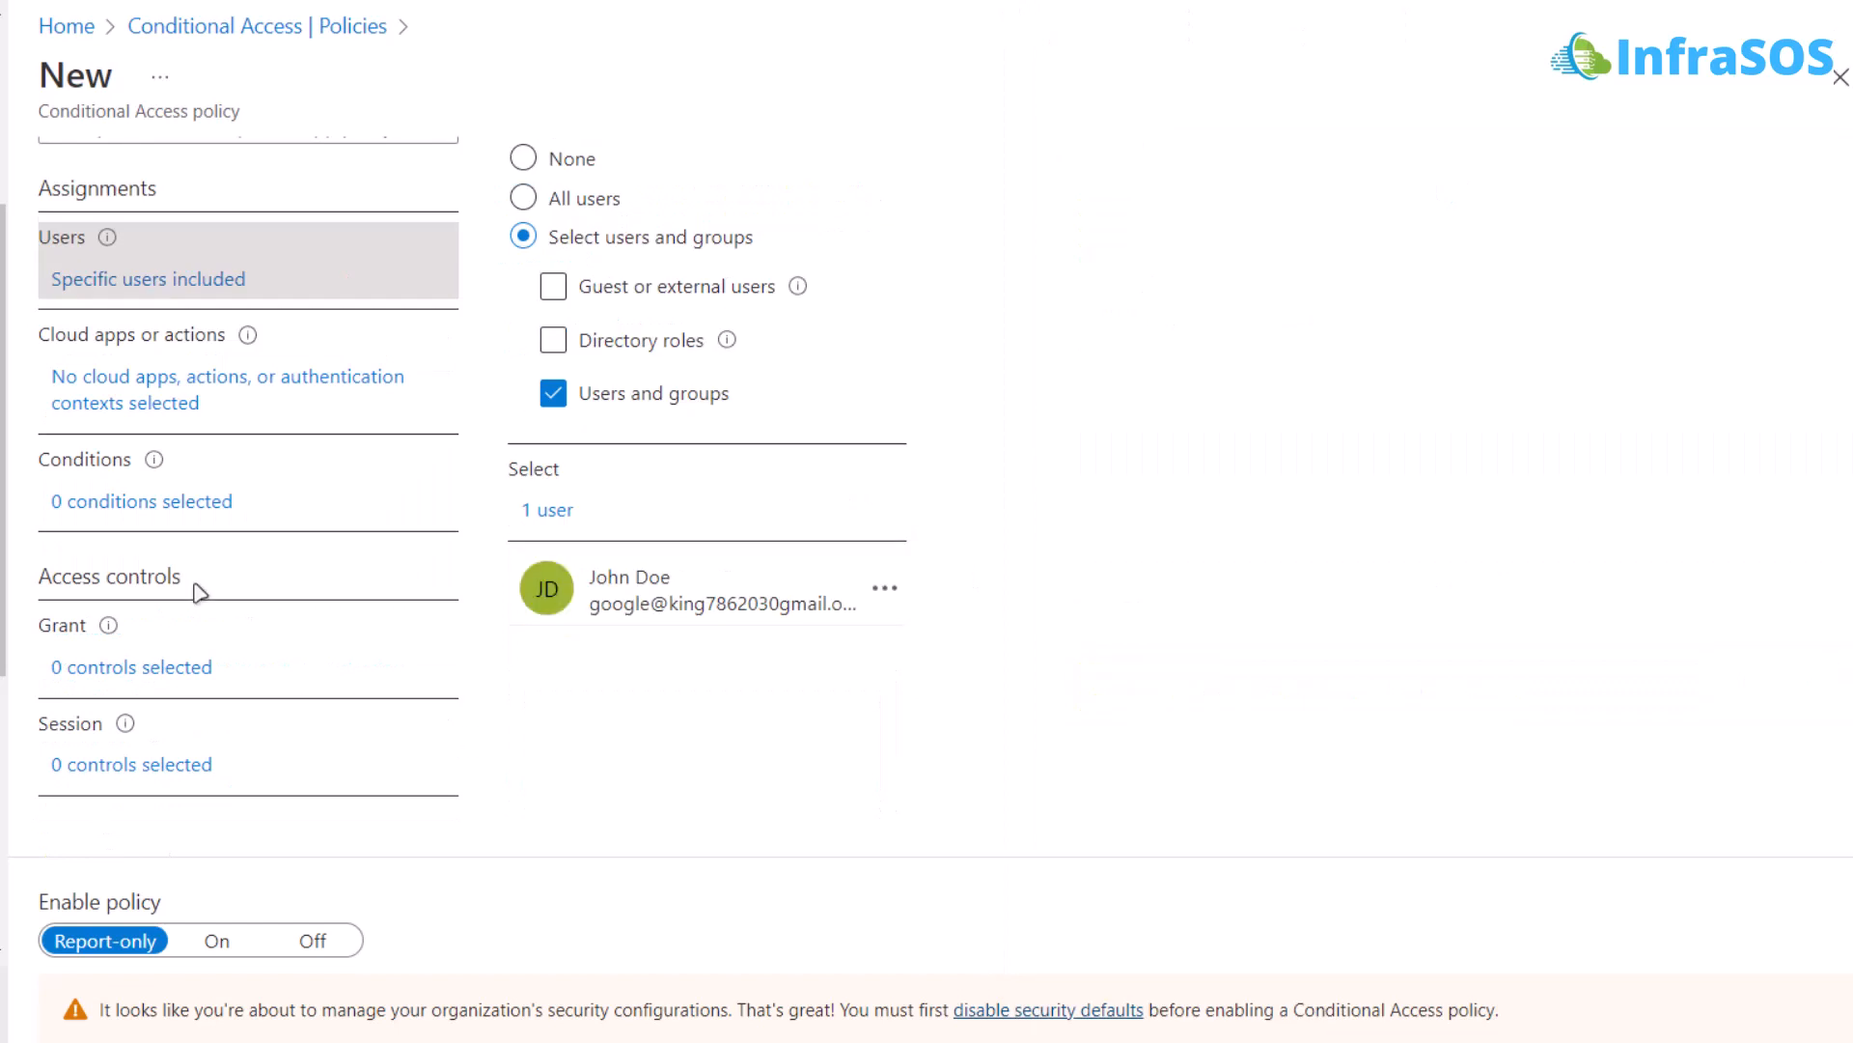
- Set the Grant control to Require multifactor authentication and confirm it
{"action": "left_click", "coordinate": [161, 677]}
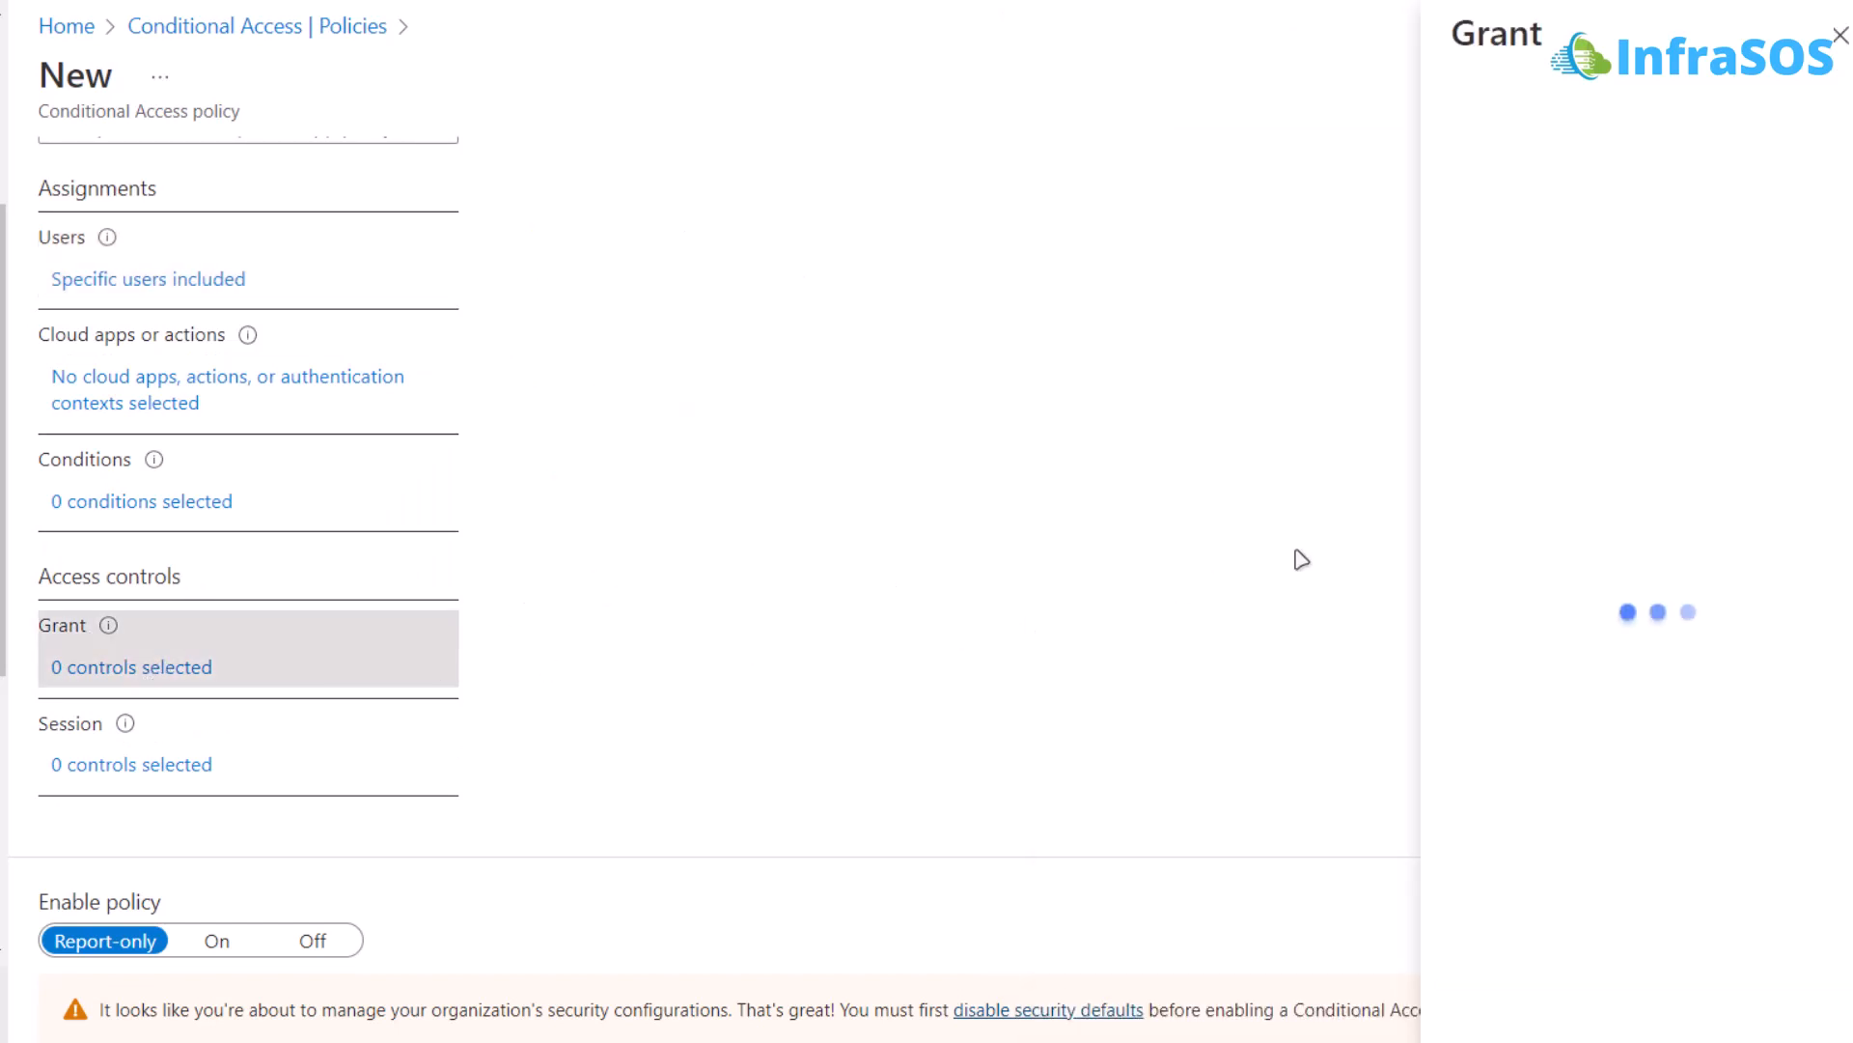
{"action": "left_click", "coordinate": [1582, 355]}
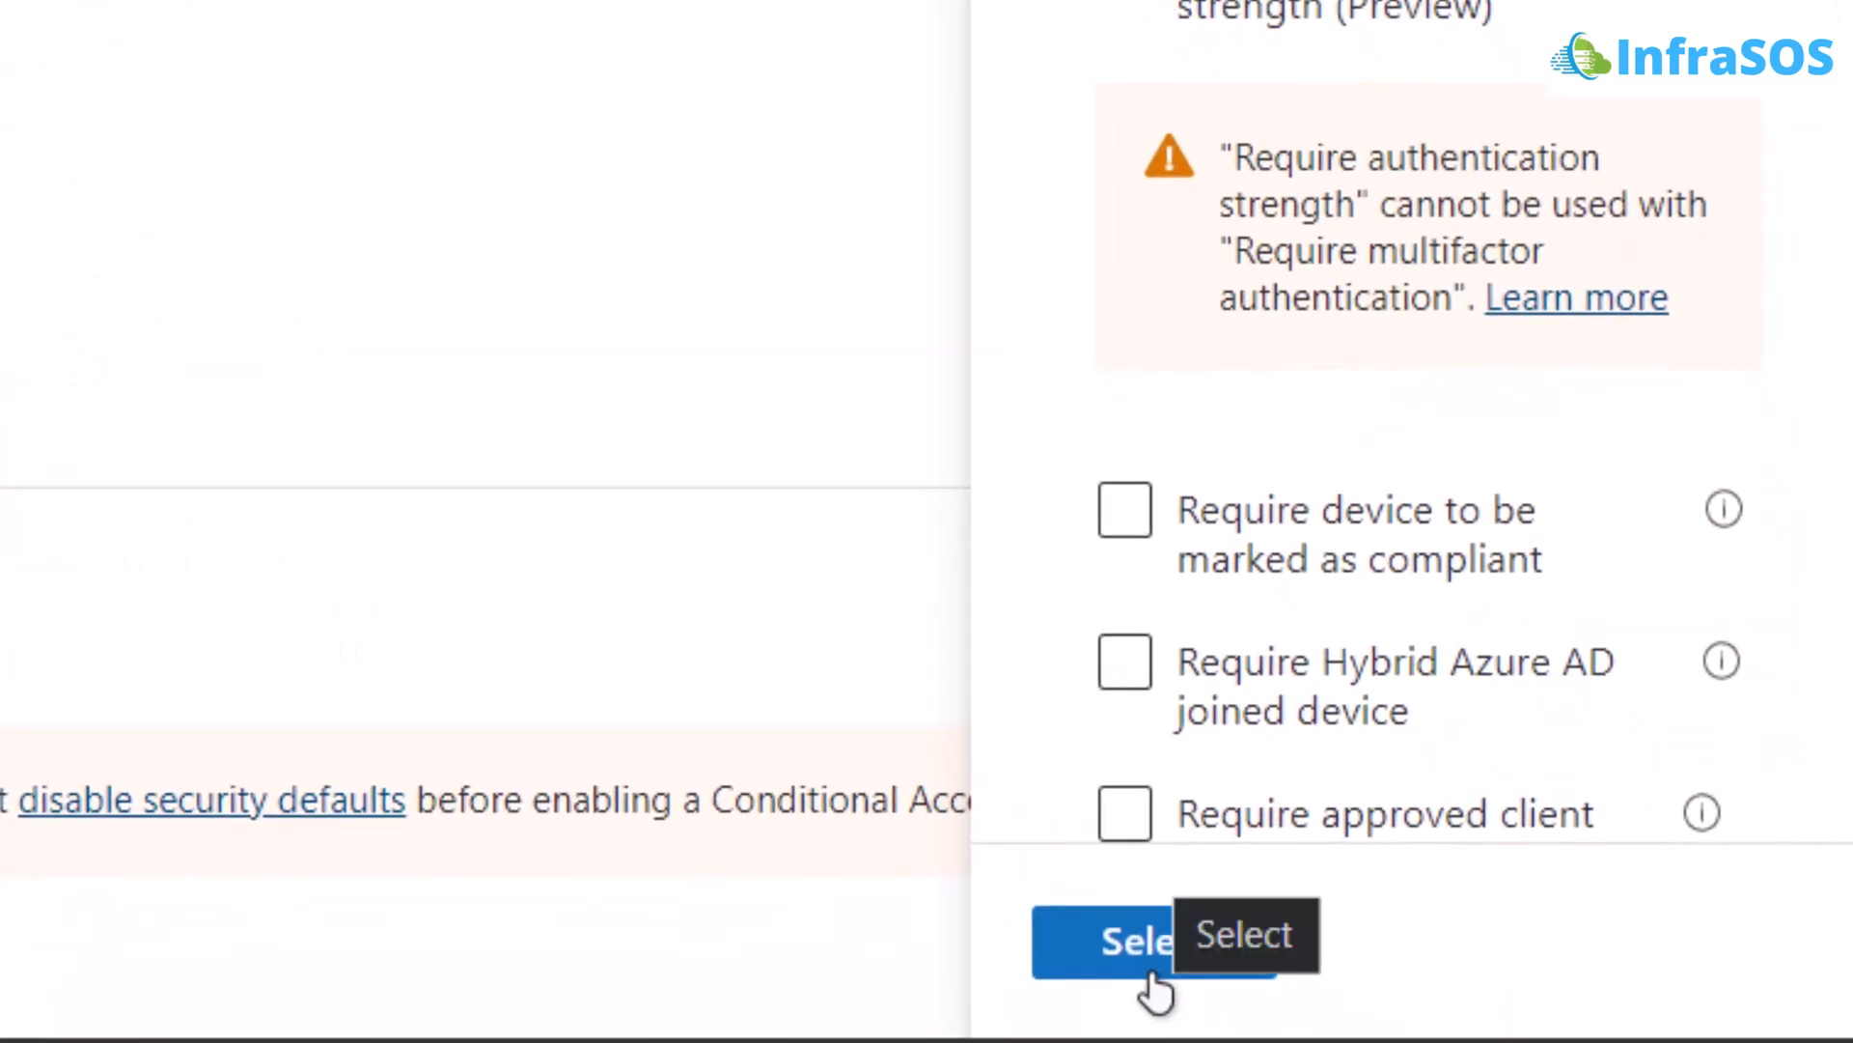
{"action": "left_click", "coordinate": [1144, 970]}
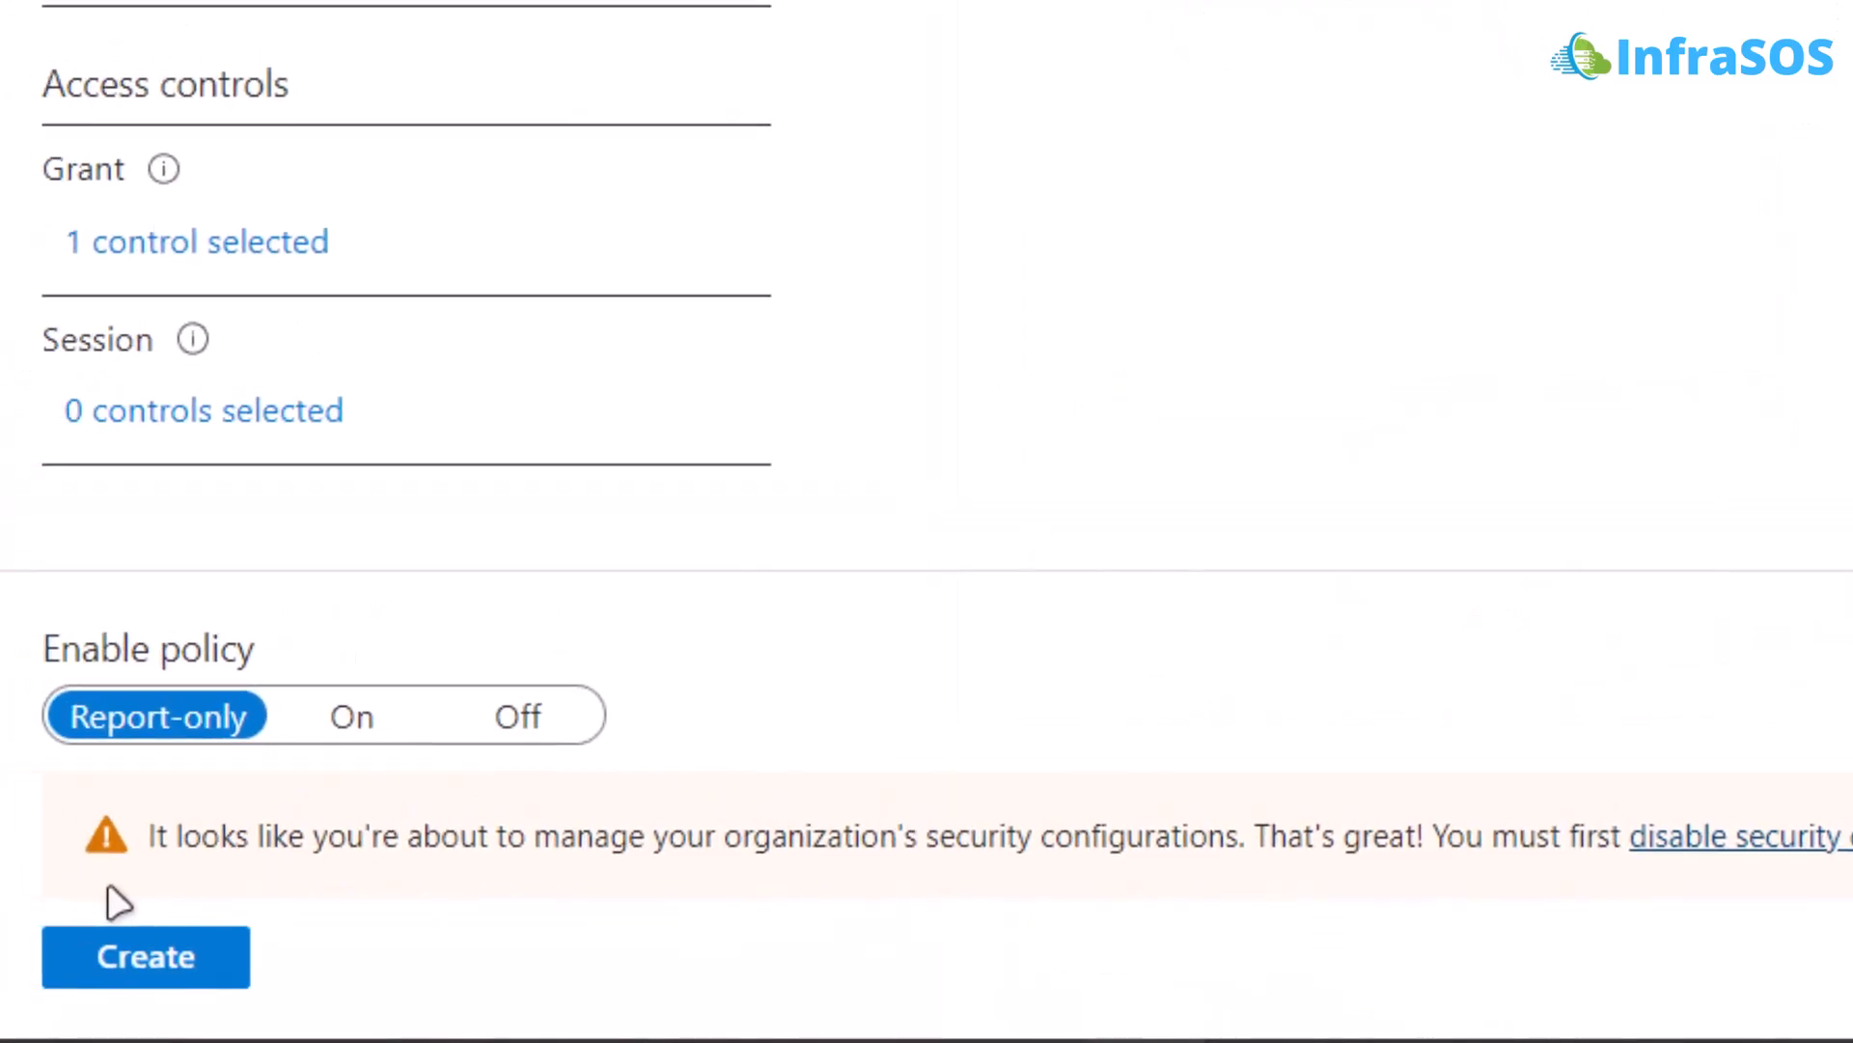